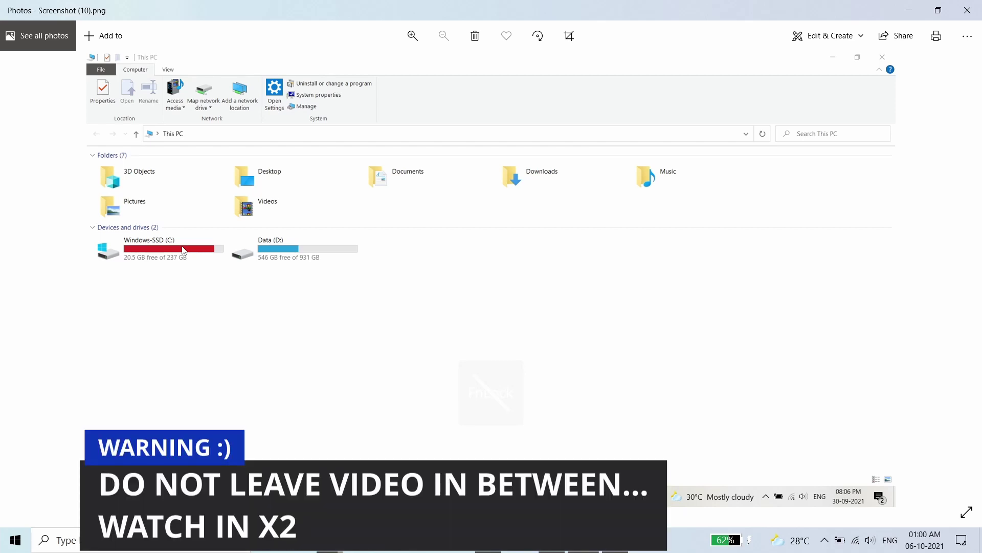
- Minimize the screenshot and open This PC to check the free space on the drives
{"action": "left_click", "coordinate": [908, 10]}
{"action": "key", "text": "super+e"}
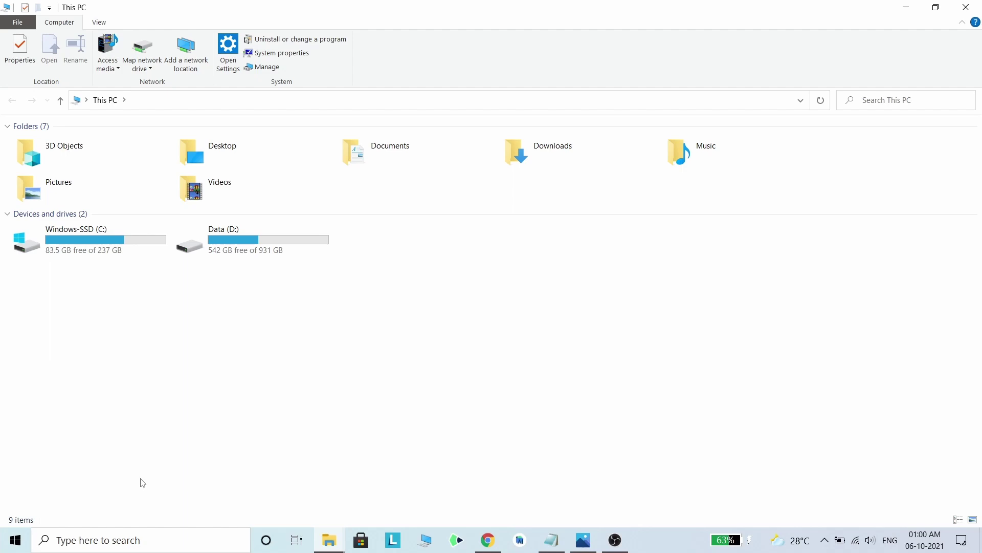
{"action": "left_click", "coordinate": [906, 7]}
{"action": "right_click", "coordinate": [587, 127]}
{"action": "left_click", "coordinate": [611, 167]}
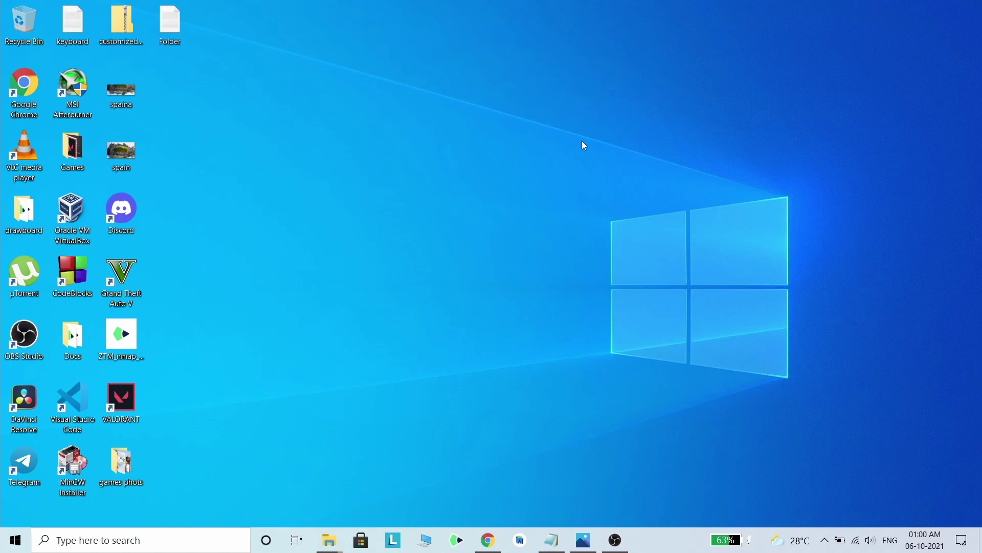
{"action": "right_click", "coordinate": [582, 142]}
{"action": "left_click", "coordinate": [613, 179]}
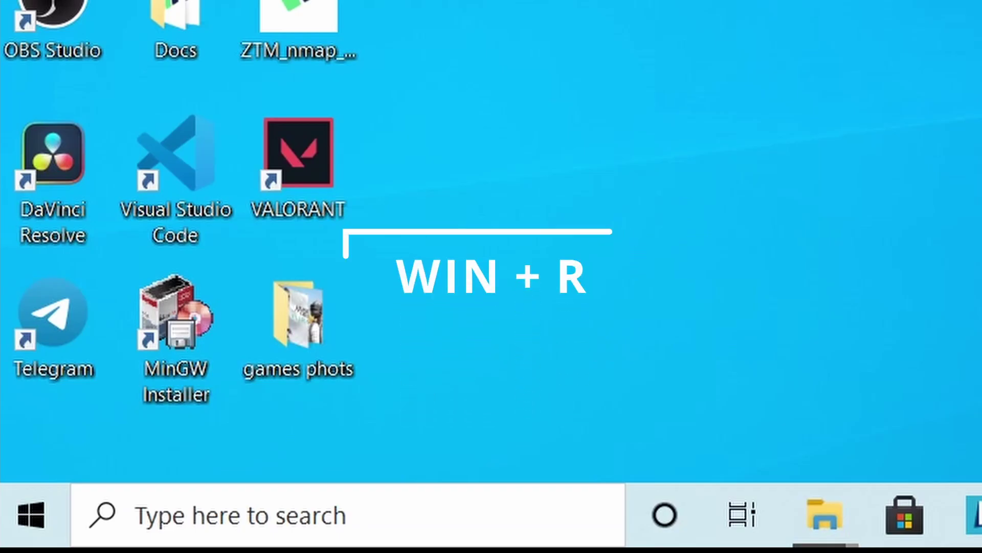
- Open the prefetch folder through Run, granting access to it, and delete all of its contents
{"action": "key", "text": "super+r"}
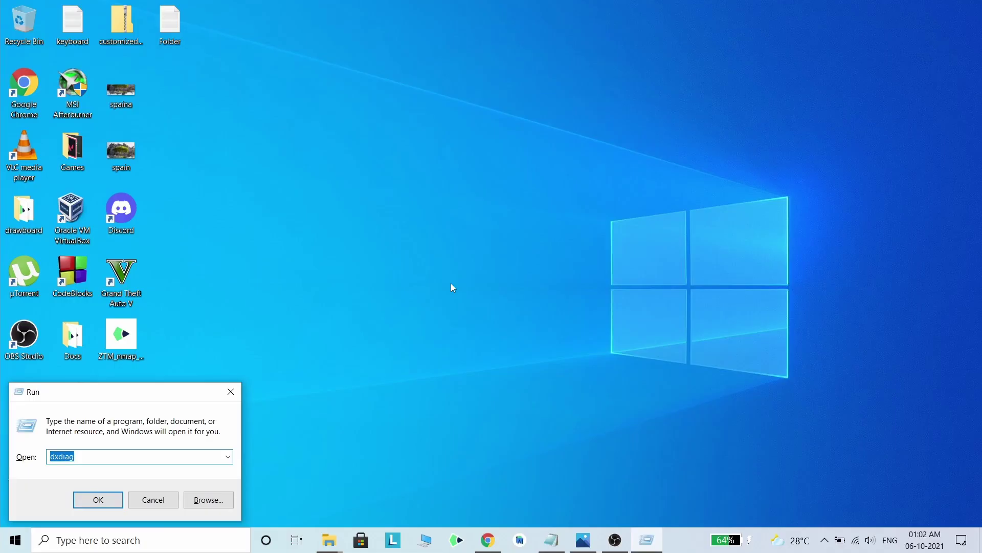
{"action": "type", "text": "pre"}
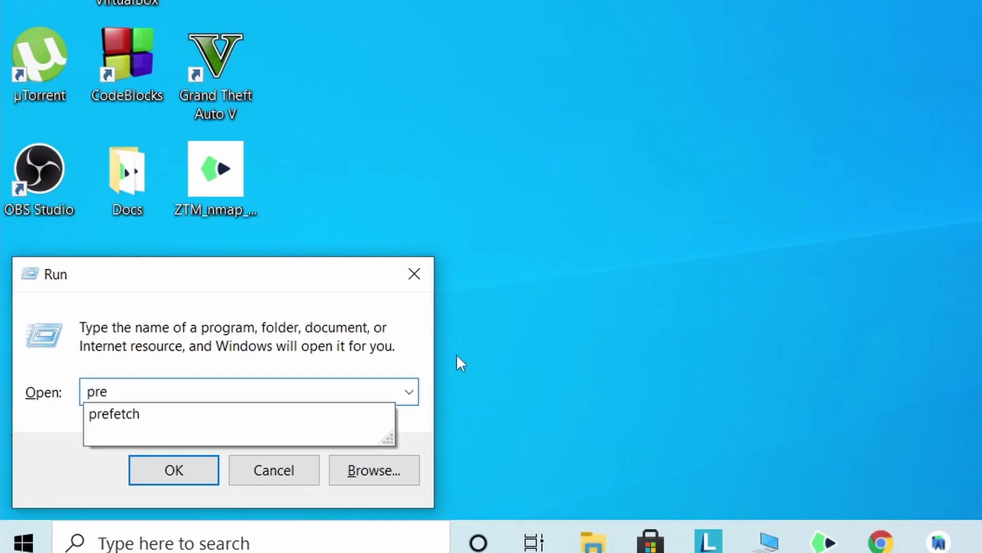
{"action": "key", "text": "Down"}
{"action": "key", "text": "Return"}
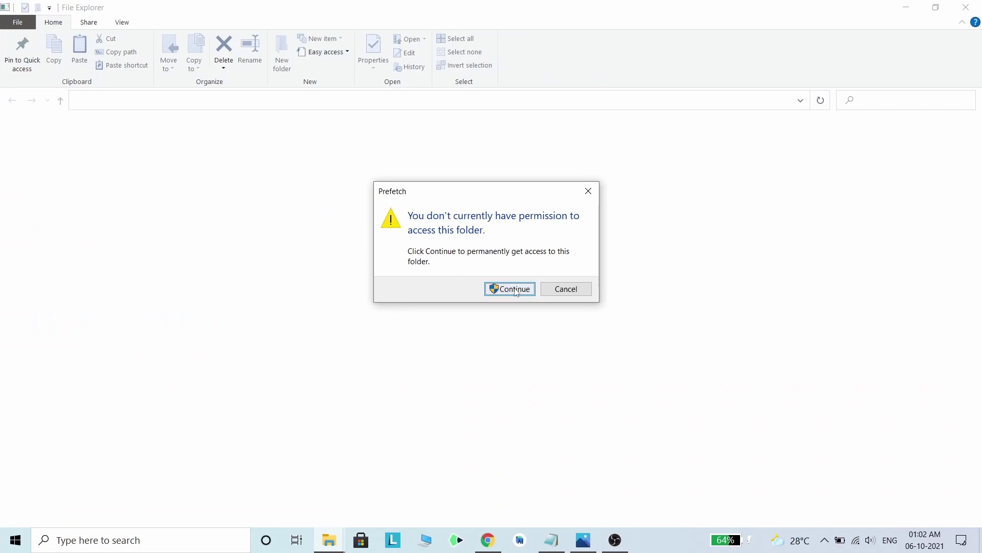
{"action": "left_click", "coordinate": [509, 287]}
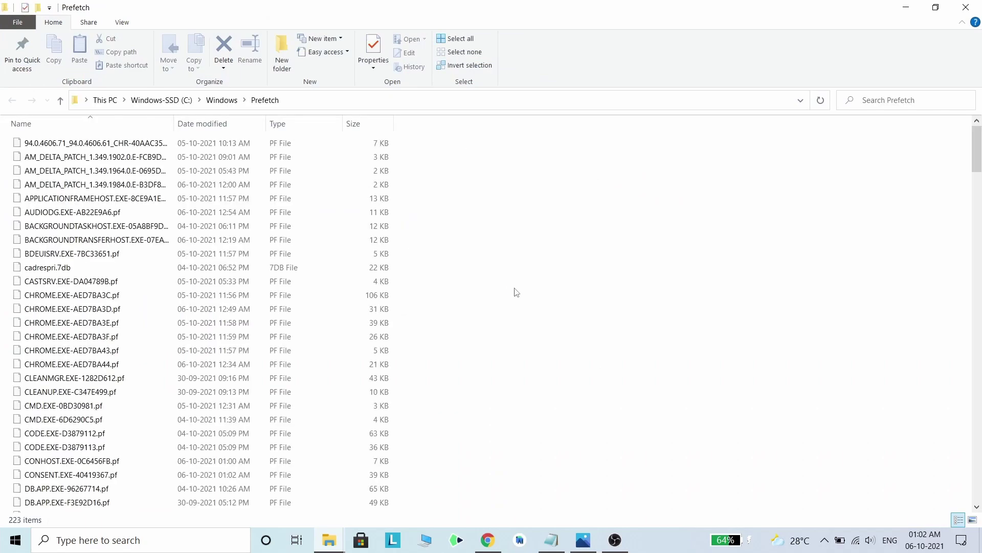
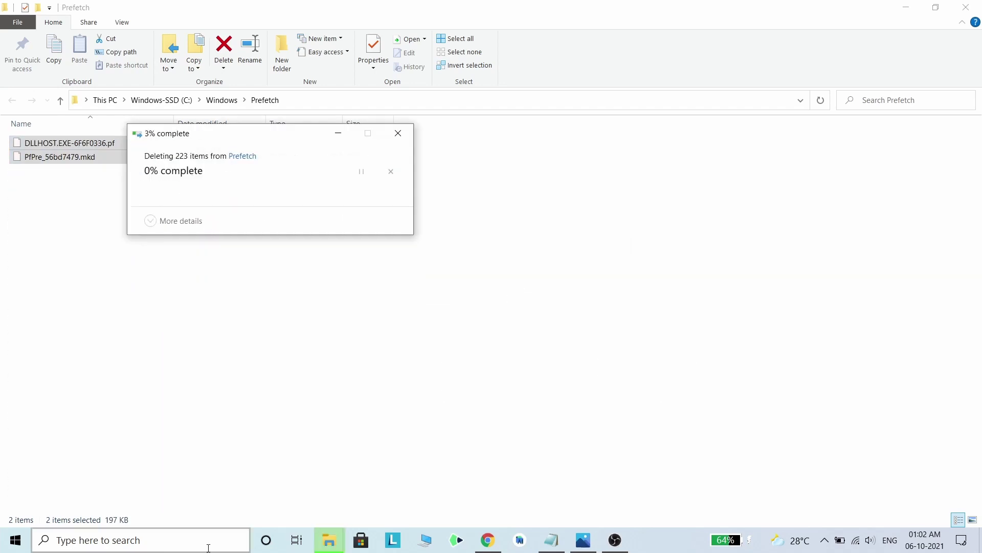
{"action": "left_click", "coordinate": [966, 7]}
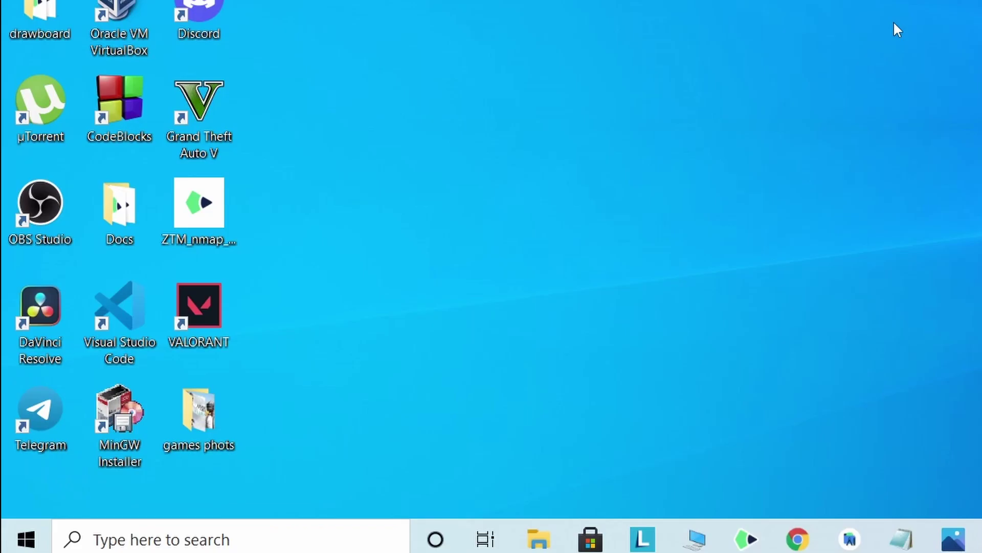
- Open the Windows temp folder by running "temp"
{"action": "key", "text": "super+r"}
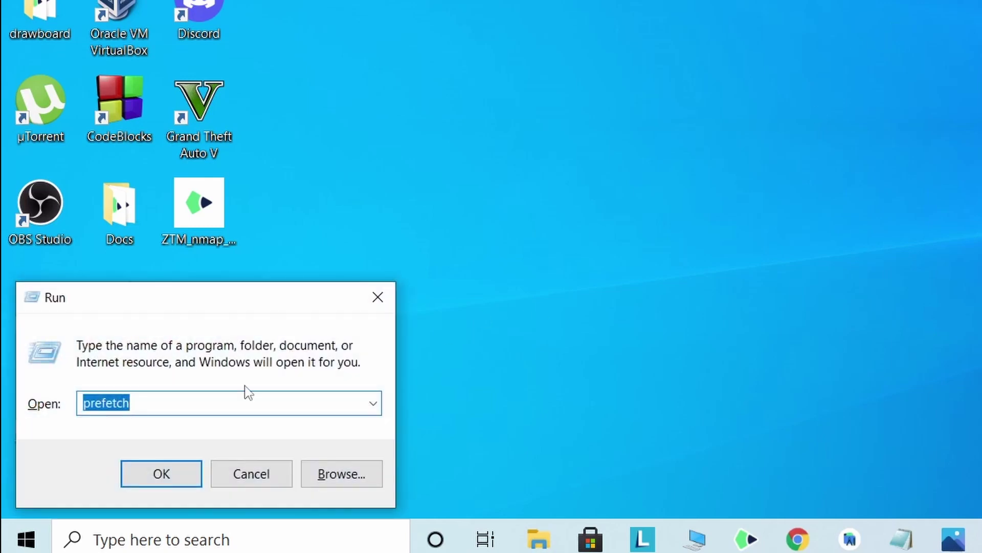
{"action": "type", "text": "temp"}
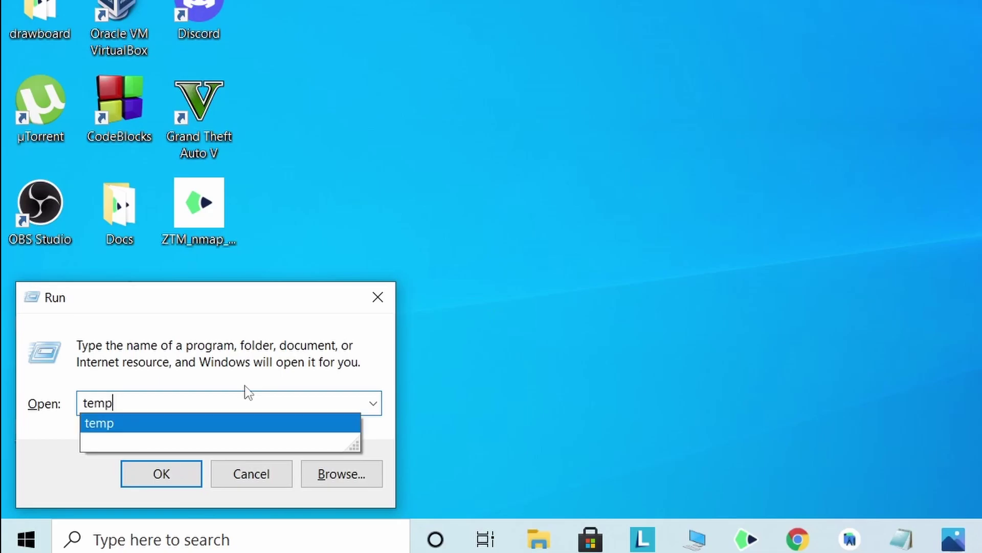
{"action": "key", "text": "Return"}
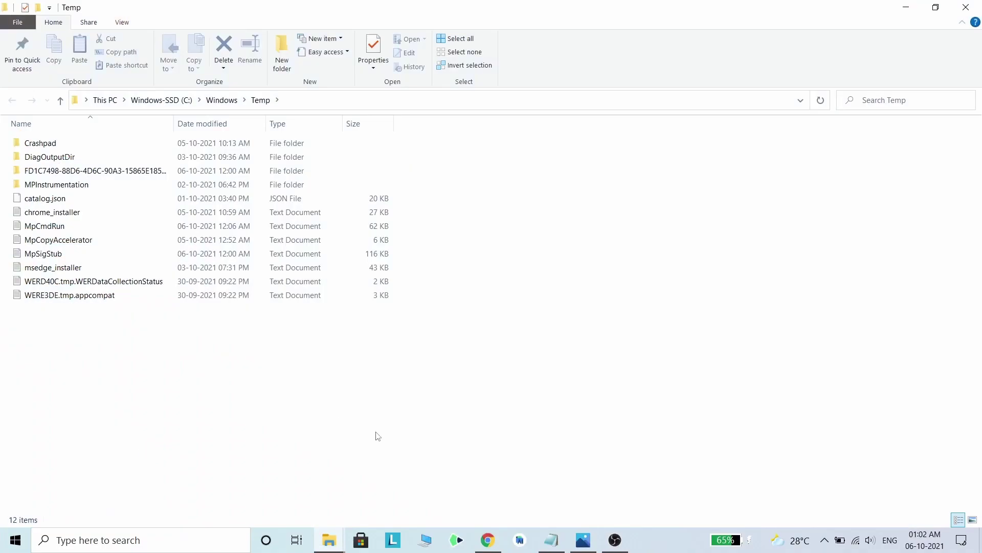
- Check the combined properties of all items in the Windows Temp folder and permanently delete them
{"action": "left_click_drag", "start_coordinate": [376, 435], "coordinate": [369, 139]}
{"action": "right_click", "coordinate": [247, 227]}
{"action": "left_click", "coordinate": [330, 370]}
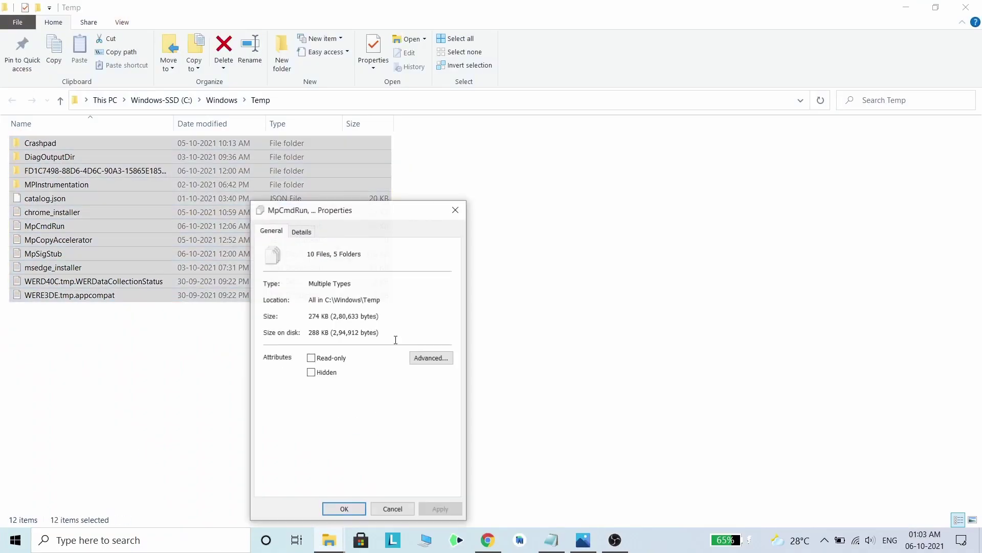
{"action": "key", "text": "Escape"}
{"action": "key", "text": "shift+Delete"}
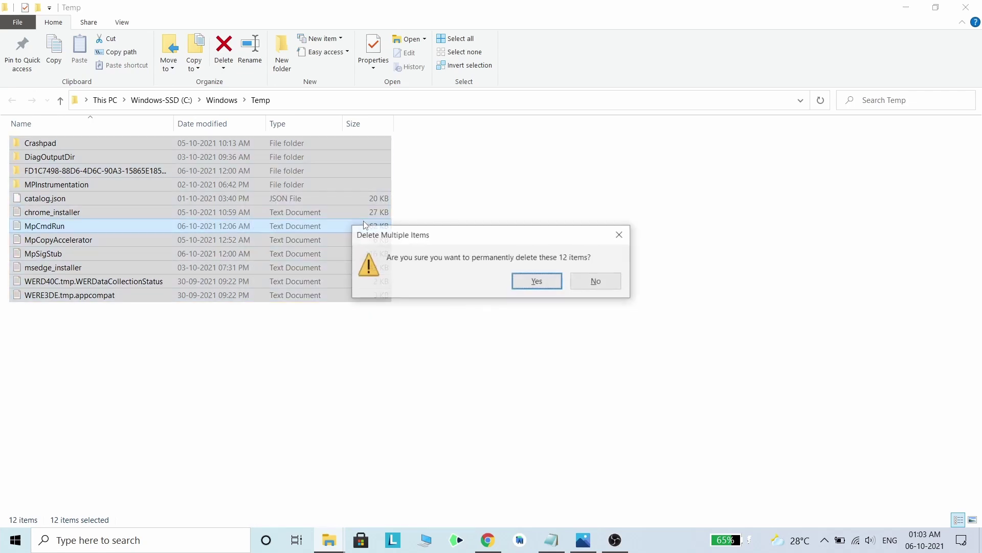
{"action": "left_click", "coordinate": [533, 281]}
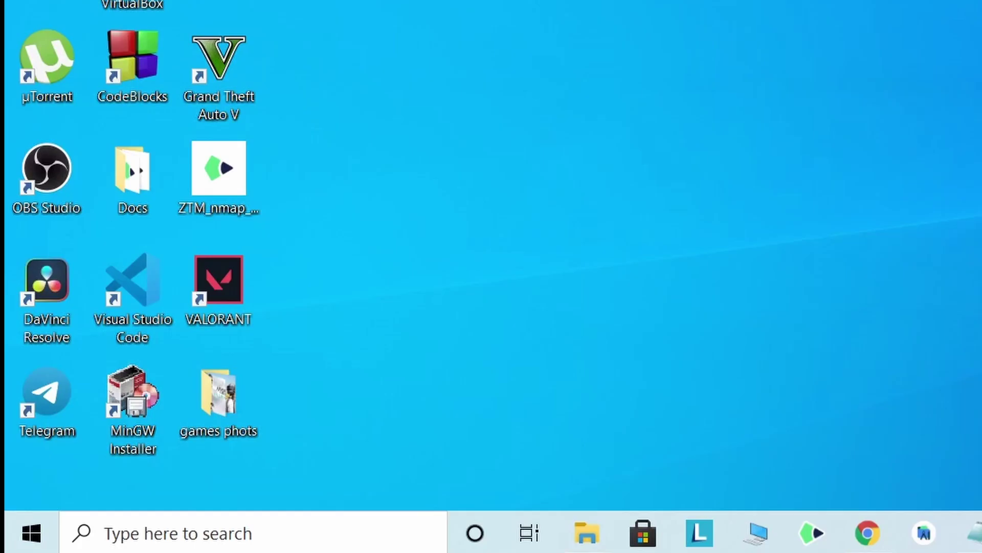
- Open the user's local temporary files folder by running "%temp%"
{"action": "key", "text": "super+r"}
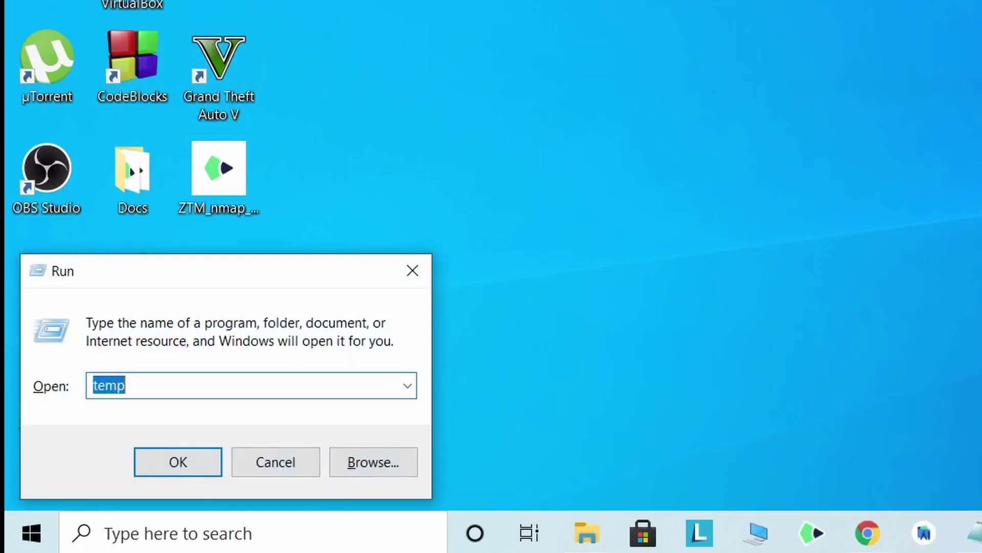
{"action": "type", "text": "%temp%"}
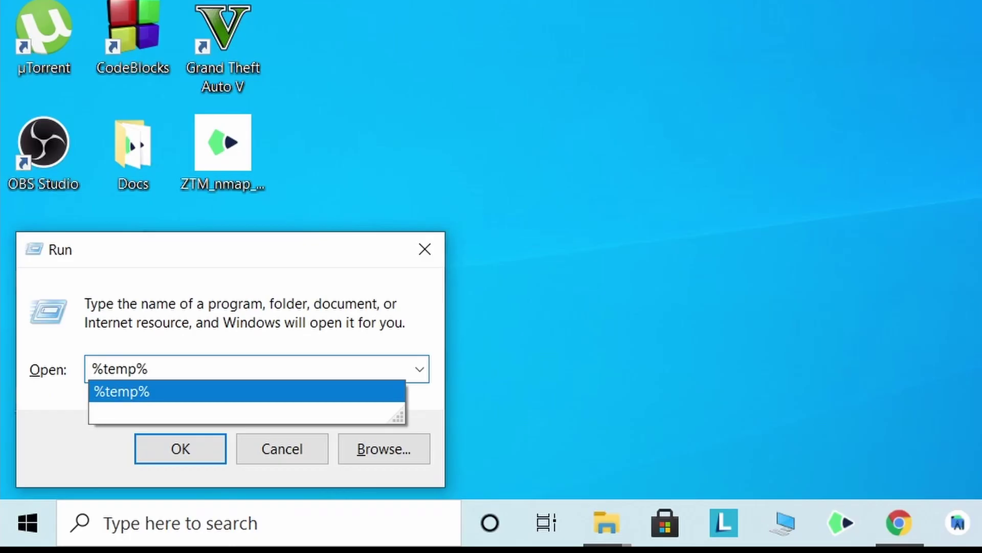
{"action": "key", "text": "Return"}
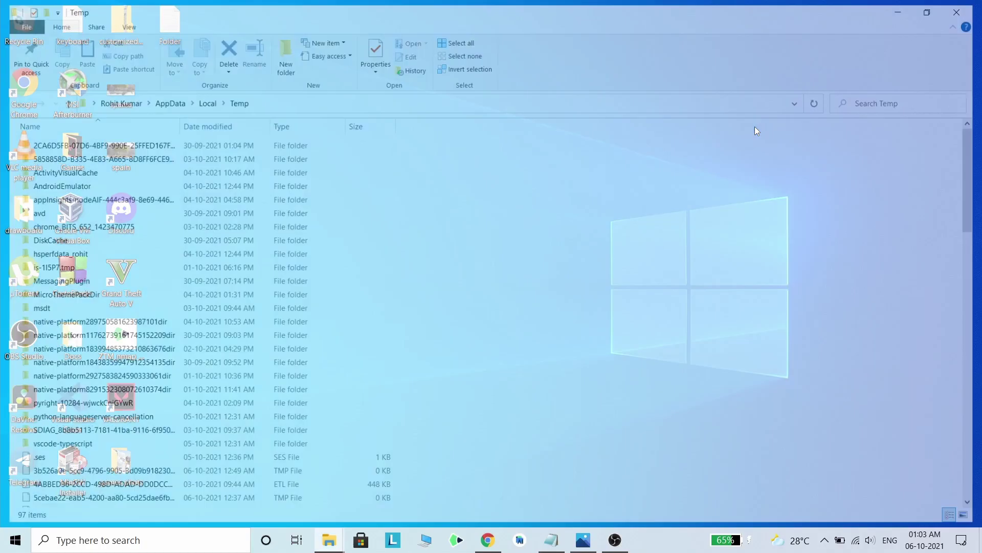
- Permanently delete everything in the user's Temp folder, skipping all files in use, and return to a refreshed desktop
{"action": "key", "text": "ctrl+a"}
{"action": "key", "text": "shift+Delete"}
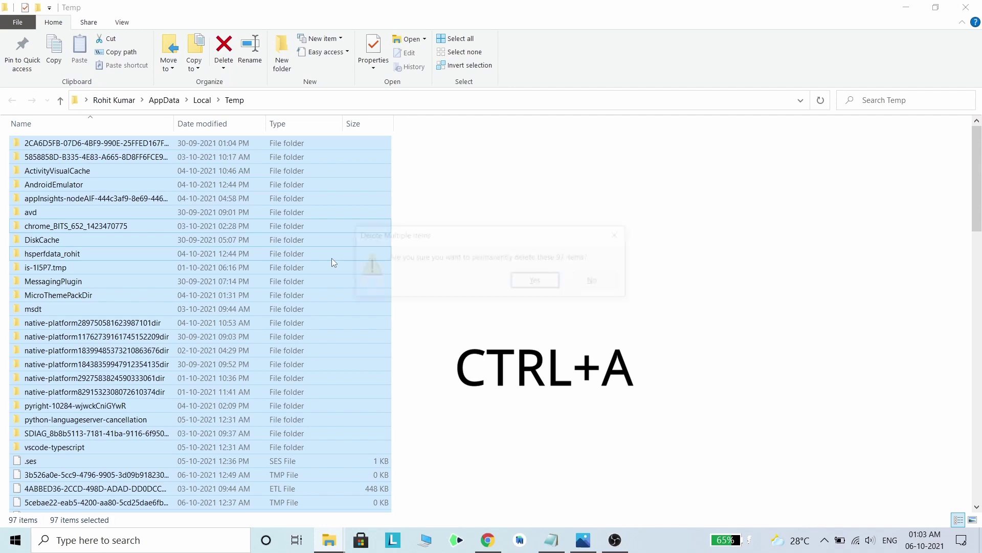
{"action": "key", "text": "Return"}
{"action": "left_click", "coordinate": [421, 250]}
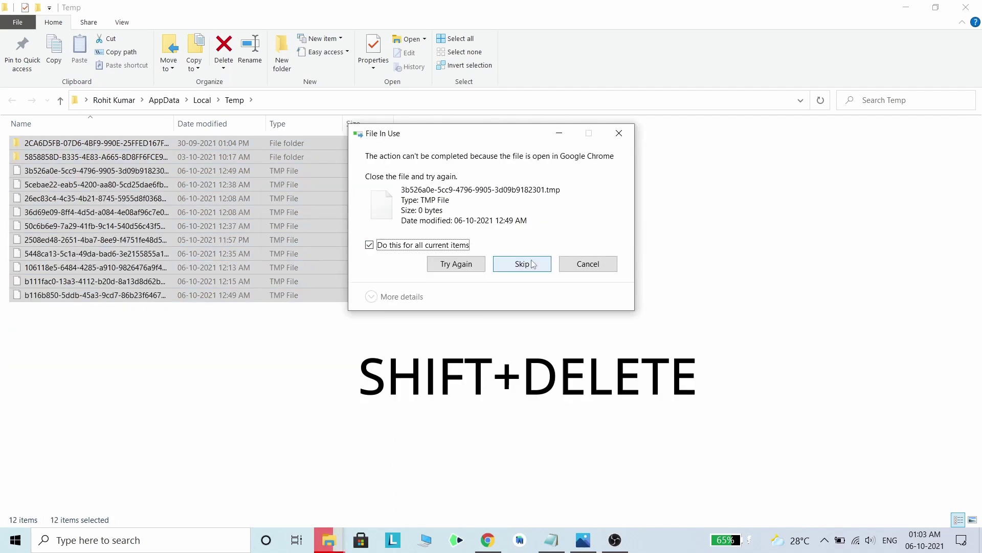
{"action": "left_click", "coordinate": [521, 263]}
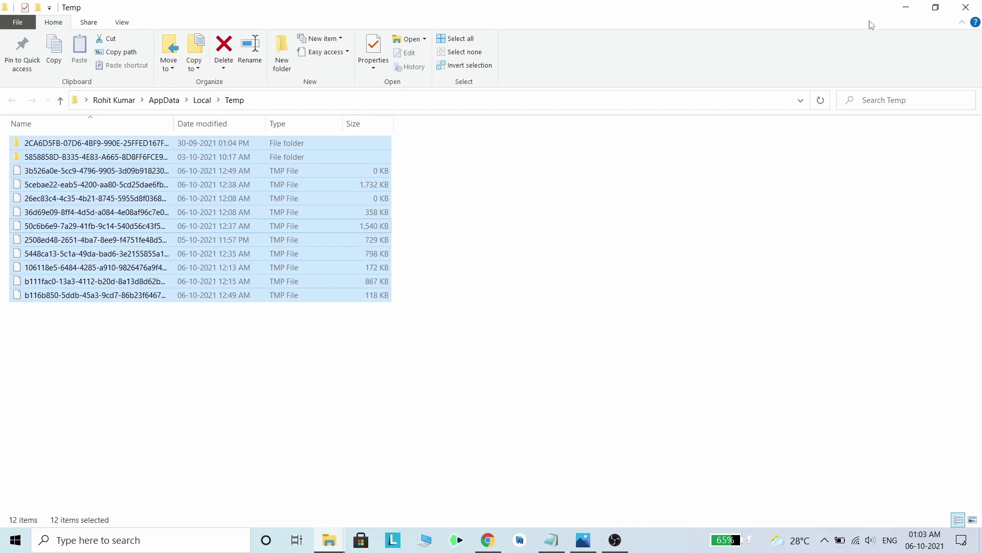
{"action": "left_click", "coordinate": [906, 7]}
{"action": "right_click", "coordinate": [612, 96]}
{"action": "left_click", "coordinate": [651, 139]}
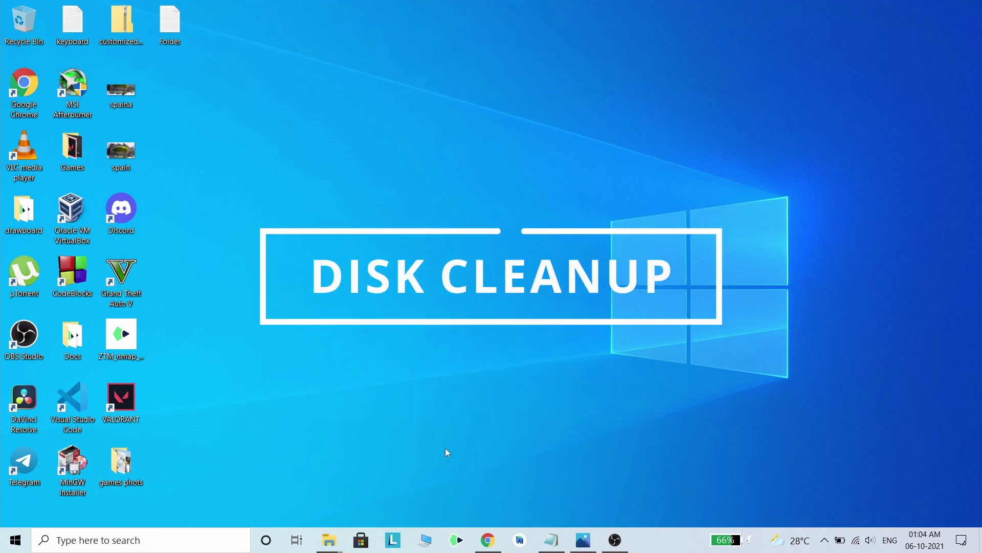
- Search Windows for "my" and open This PC
{"action": "left_click", "coordinate": [132, 547]}
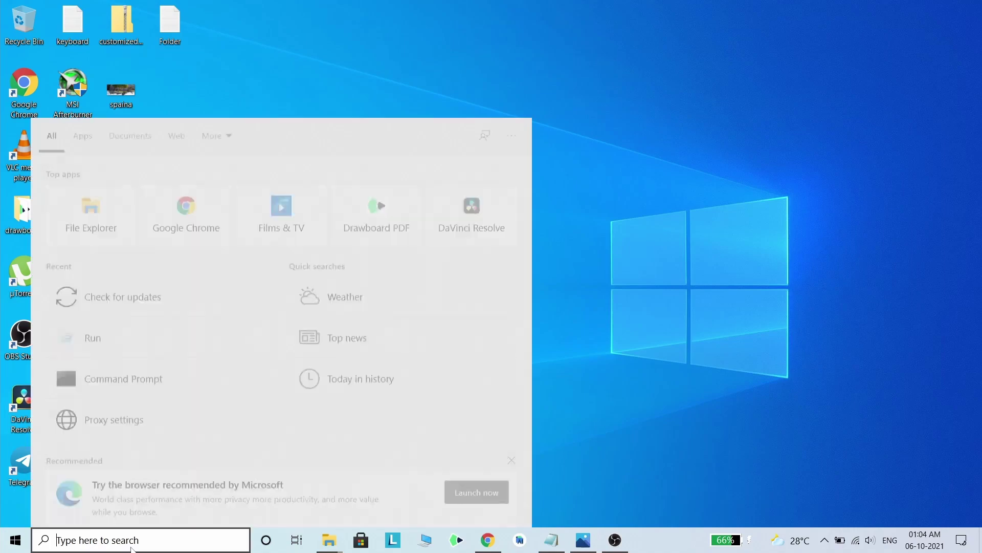
{"action": "type", "text": "my"}
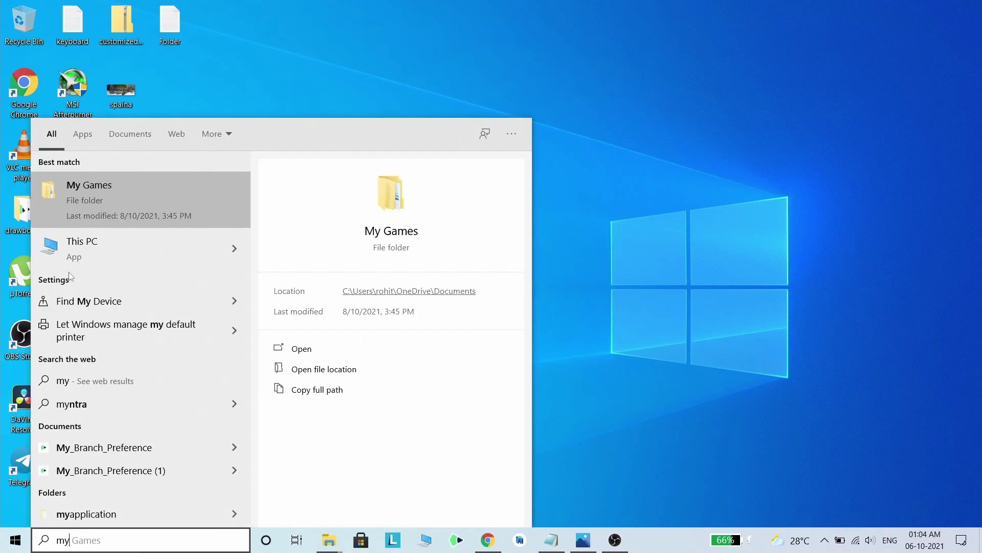
{"action": "left_click", "coordinate": [155, 244]}
{"action": "left_click", "coordinate": [694, 153]}
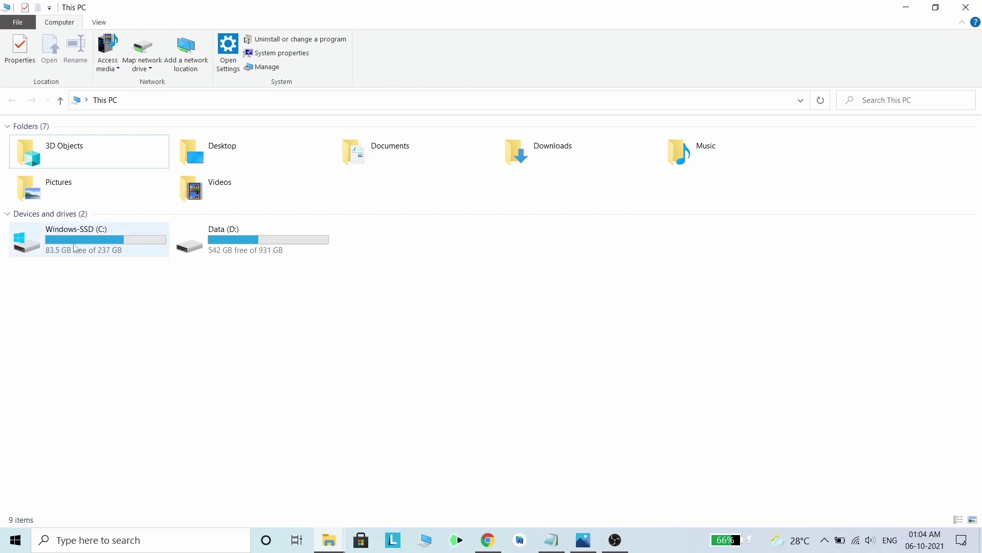
- Open the properties of the Windows-SSD (C:) drive and start Disk Cleanup for it
{"action": "right_click", "coordinate": [76, 238]}
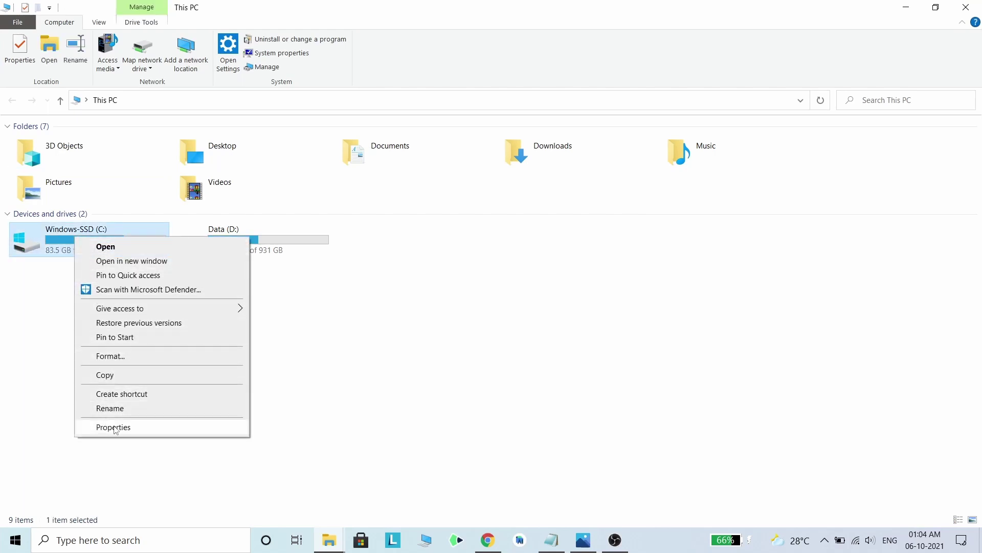
{"action": "left_click", "coordinate": [109, 425]}
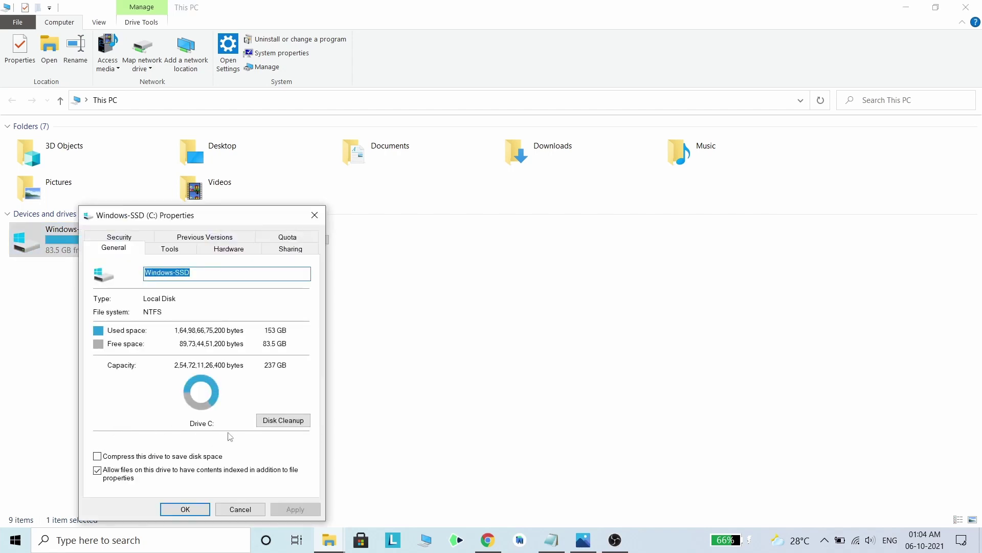
{"action": "left_click", "coordinate": [284, 425]}
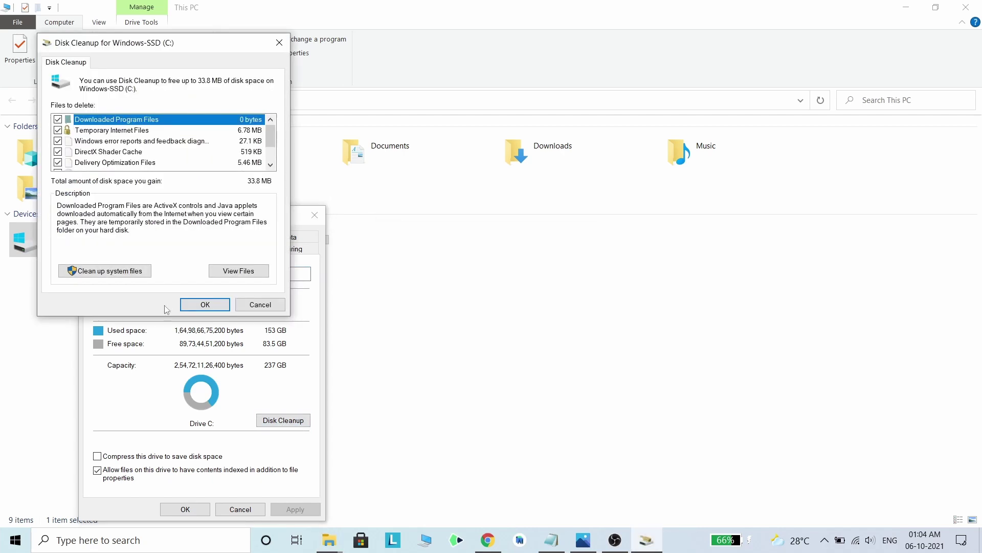
- Review the file categories offered for deletion and rescan the C: drive with system files included
{"action": "scroll", "coordinate": [156, 150], "scroll_direction": "down", "scroll_amount": 2}
{"action": "scroll", "coordinate": [160, 151], "scroll_direction": "up", "scroll_amount": 2}
{"action": "scroll", "coordinate": [230, 151], "scroll_direction": "down", "scroll_amount": 2}
{"action": "scroll", "coordinate": [127, 143], "scroll_direction": "up", "scroll_amount": 1}
{"action": "scroll", "coordinate": [127, 143], "scroll_direction": "down", "scroll_amount": 1}
{"action": "scroll", "coordinate": [127, 143], "scroll_direction": "up", "scroll_amount": 1}
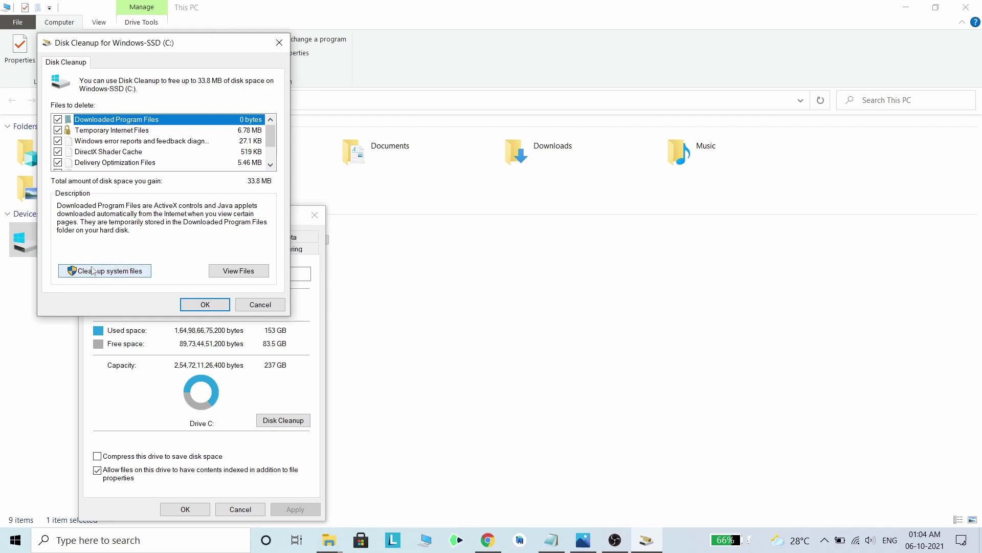
{"action": "left_click", "coordinate": [112, 275]}
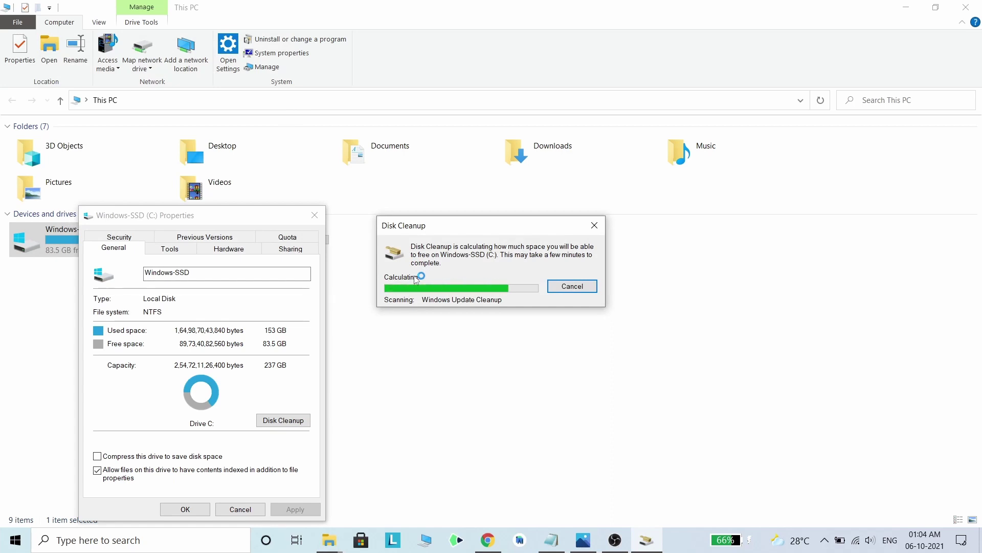
- Review the checked categories, including Windows Update Cleanup, permanently delete their files from the C: drive, and close the drive's properties
{"action": "scroll", "coordinate": [253, 155], "scroll_direction": "down", "scroll_amount": 3}
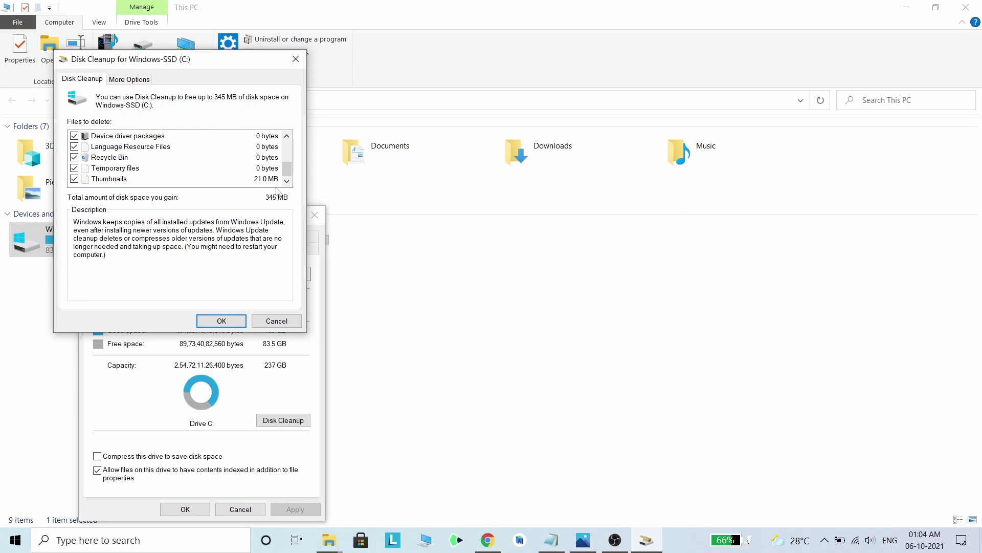
{"action": "scroll", "coordinate": [274, 166], "scroll_direction": "up", "scroll_amount": 3}
{"action": "scroll", "coordinate": [274, 174], "scroll_direction": "down", "scroll_amount": 3}
{"action": "scroll", "coordinate": [279, 171], "scroll_direction": "up", "scroll_amount": 3}
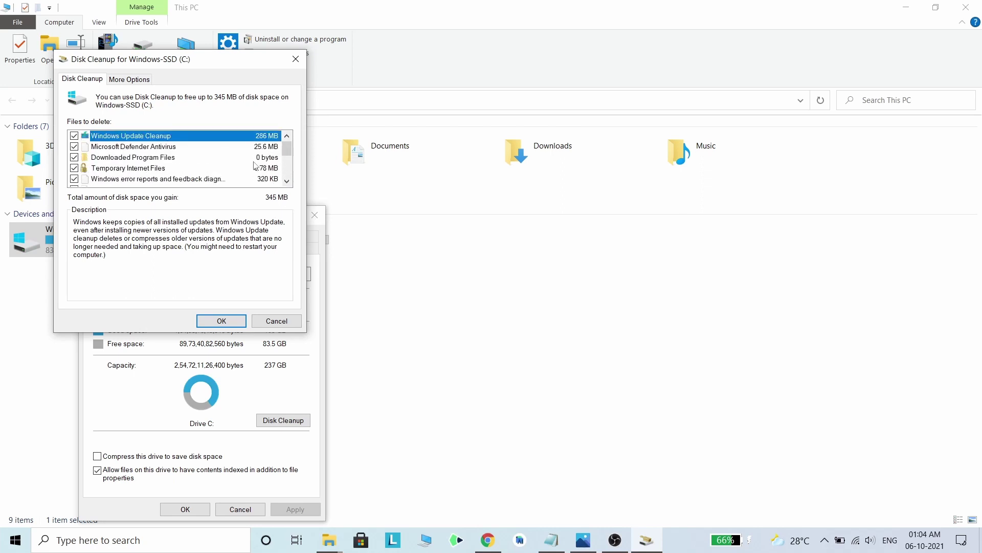
{"action": "scroll", "coordinate": [253, 165], "scroll_direction": "down", "scroll_amount": 3}
{"action": "scroll", "coordinate": [251, 163], "scroll_direction": "up", "scroll_amount": 3}
{"action": "left_click", "coordinate": [229, 320]}
{"action": "left_click", "coordinate": [514, 277]}
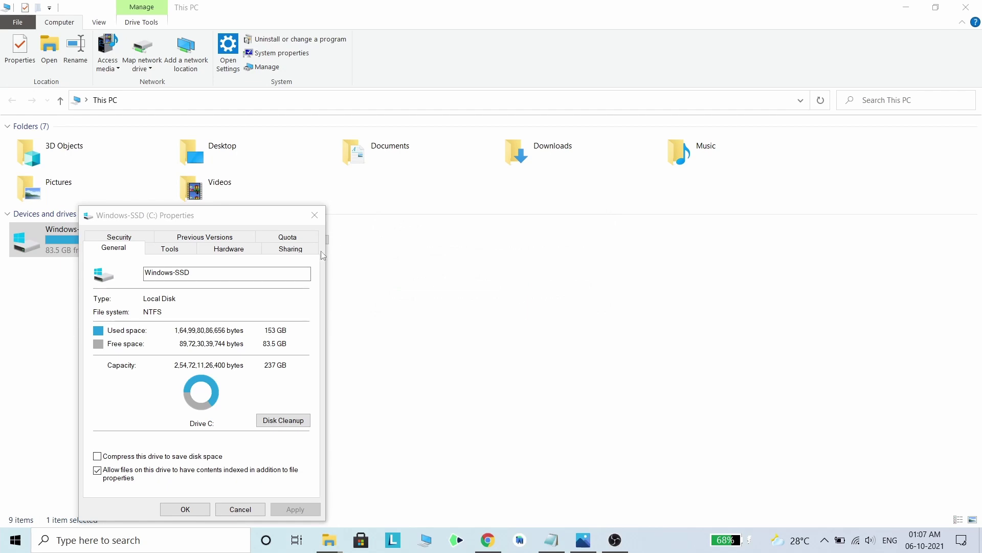
{"action": "left_click_drag", "start_coordinate": [189, 219], "coordinate": [404, 167]}
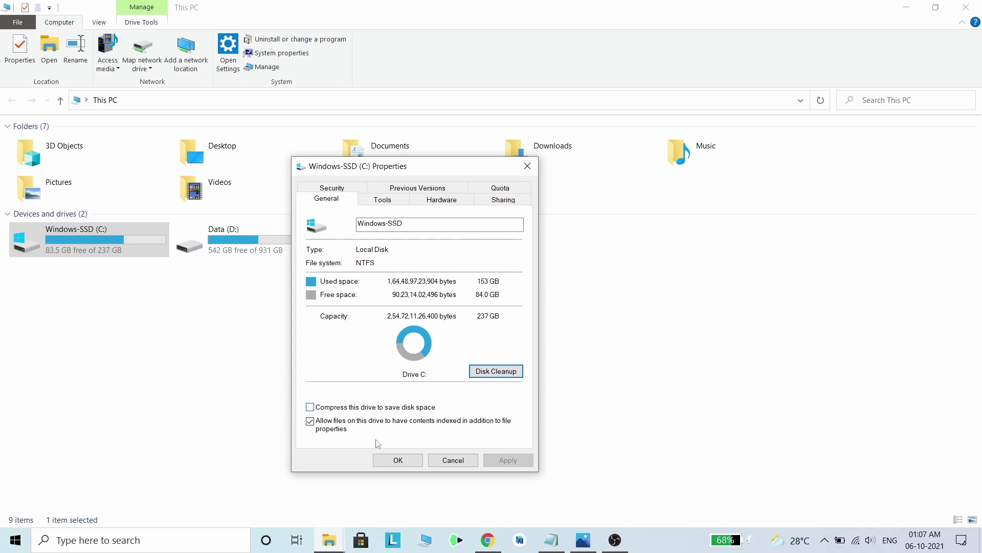
{"action": "left_click", "coordinate": [398, 460]}
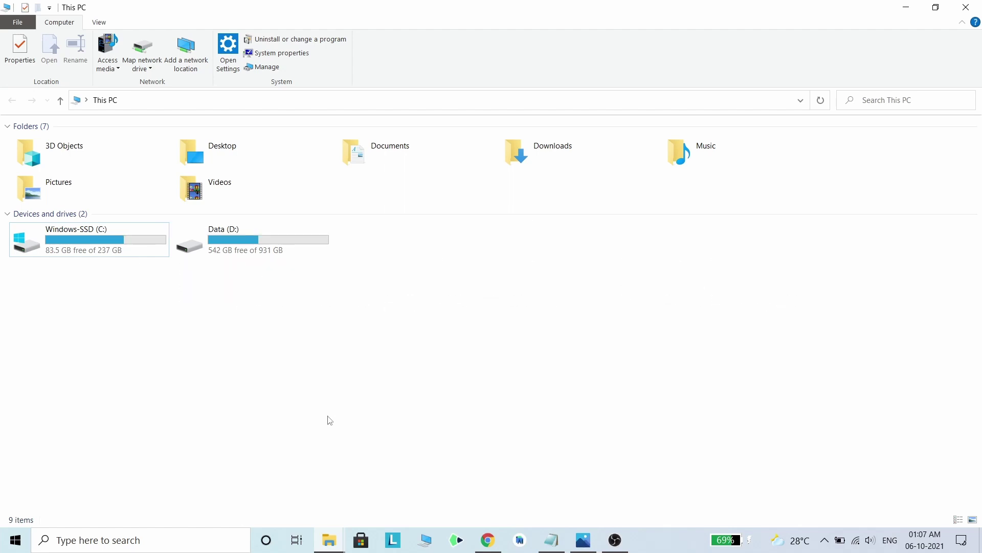
- Search Windows for "this", open the properties of This PC, and open its System protection settings
{"action": "left_click", "coordinate": [160, 534]}
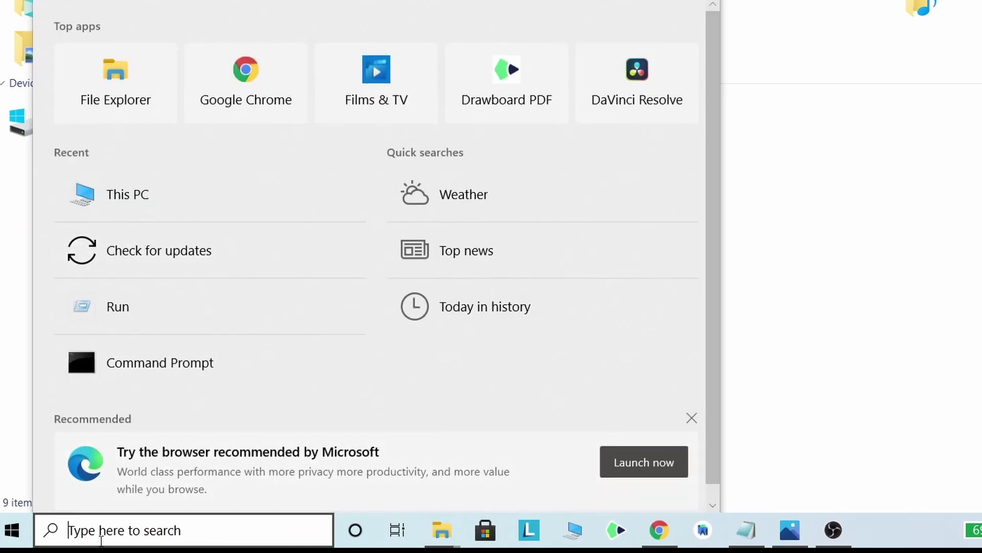
{"action": "type", "text": "this"}
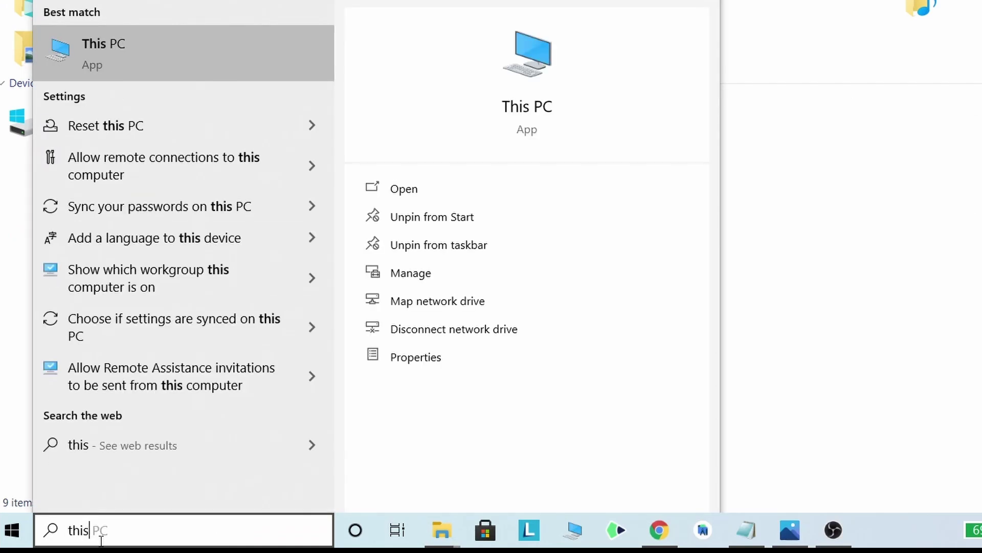
{"action": "right_click", "coordinate": [189, 50]}
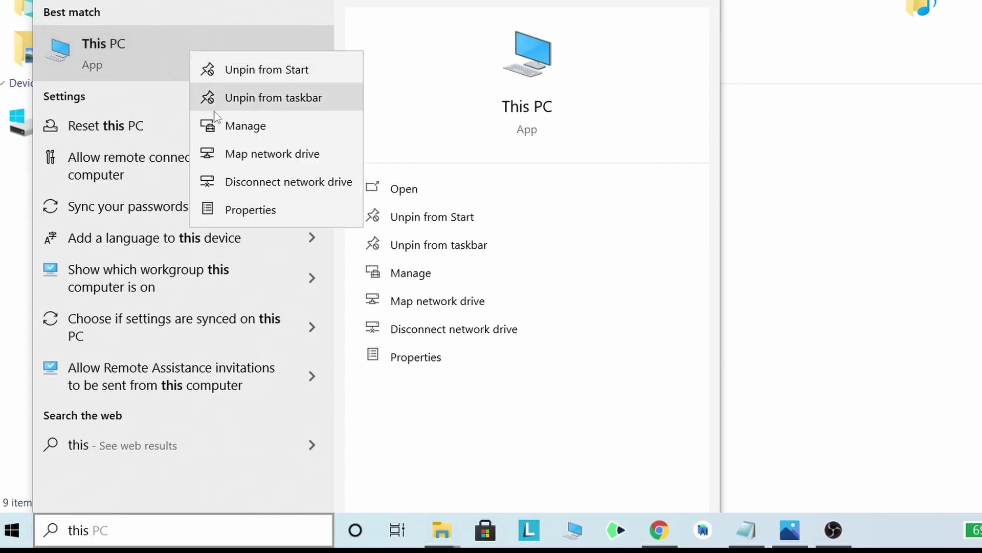
{"action": "left_click", "coordinate": [251, 224]}
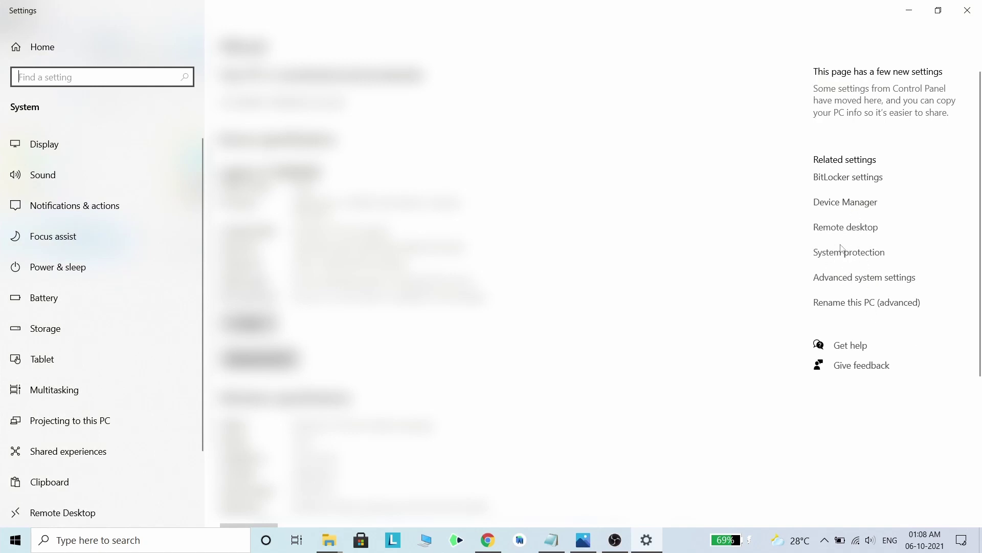
{"action": "left_click", "coordinate": [851, 256]}
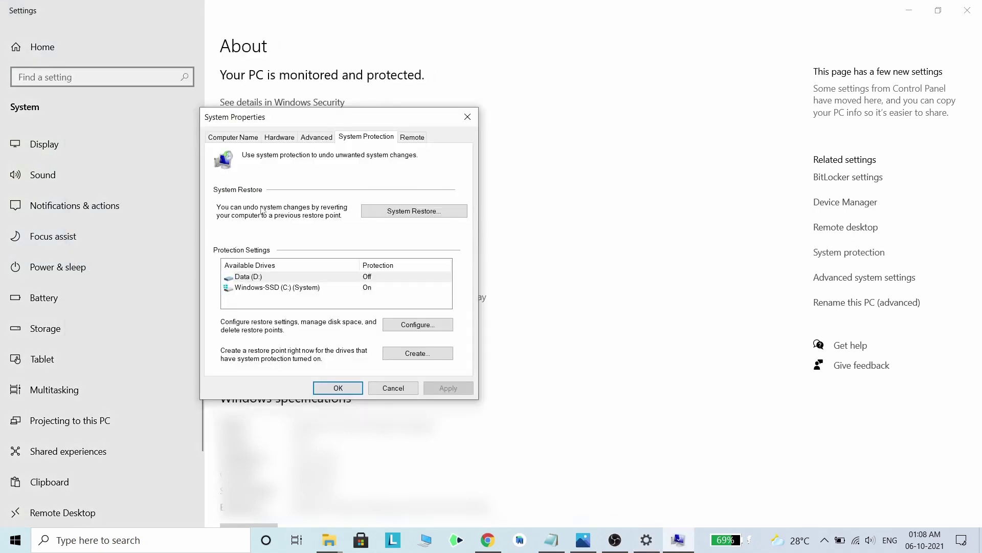
- Open the restore settings configuration for the Windows-SSD (C:) system drive and reposition its dialog to show all options
{"action": "left_click", "coordinate": [280, 290]}
{"action": "left_click", "coordinate": [285, 279]}
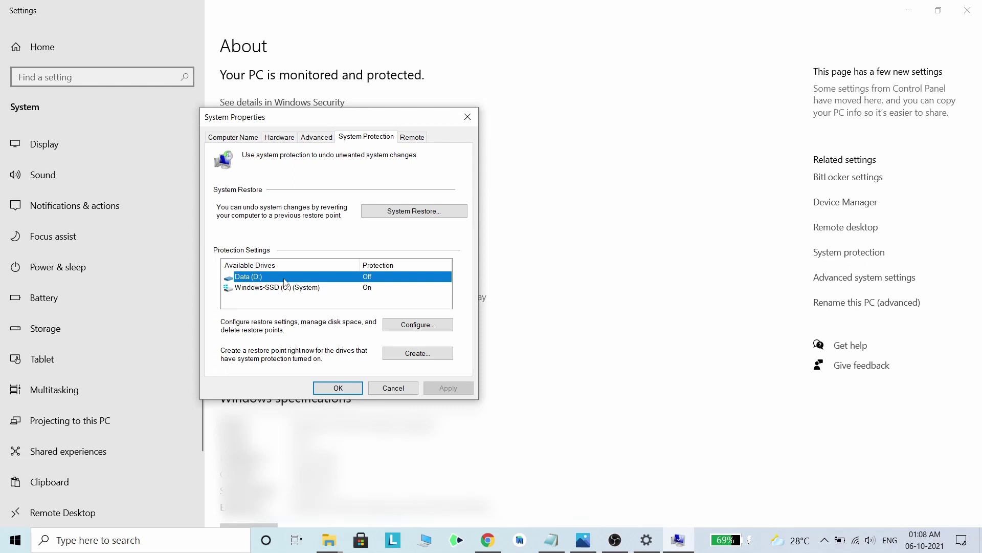
{"action": "left_click", "coordinate": [330, 287]}
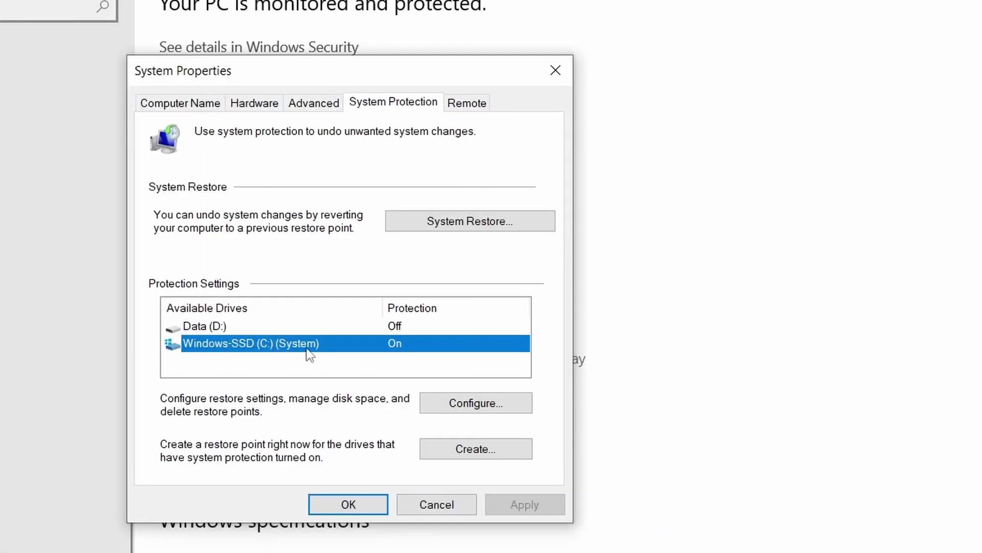
{"action": "left_click", "coordinate": [458, 408]}
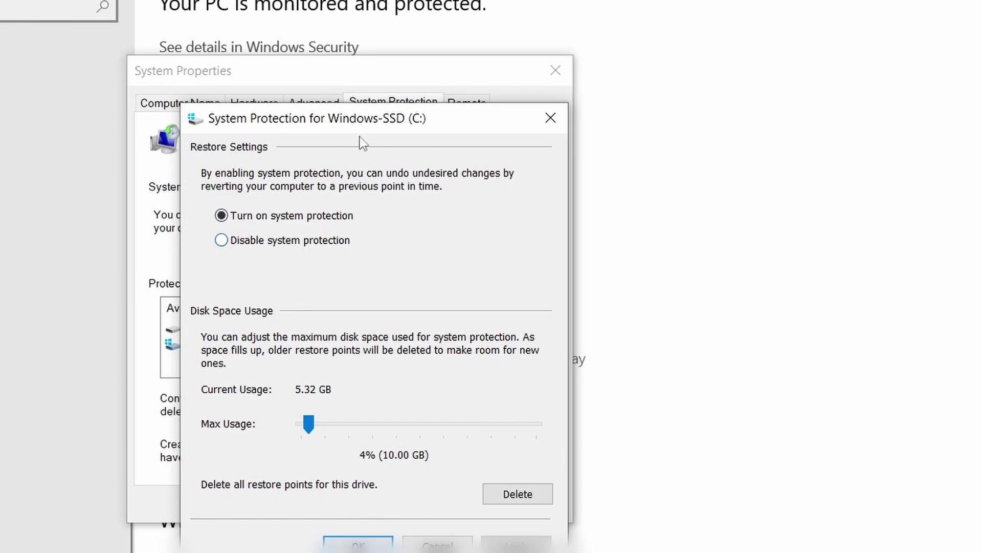
{"action": "left_click_drag", "start_coordinate": [368, 121], "coordinate": [456, 72]}
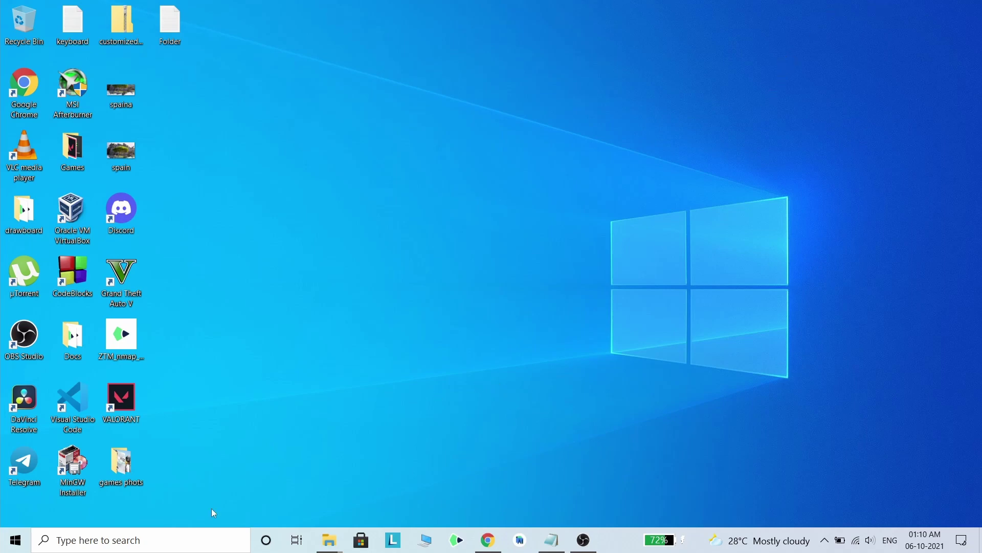
- Search Windows for "cmd" and run Command Prompt as administrator
{"action": "left_click", "coordinate": [214, 538]}
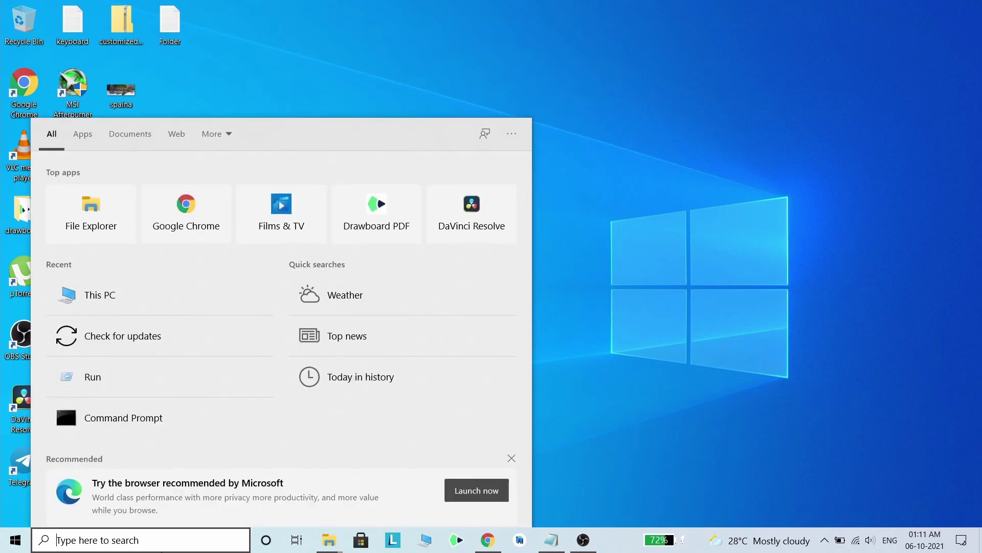
{"action": "type", "text": "cmd"}
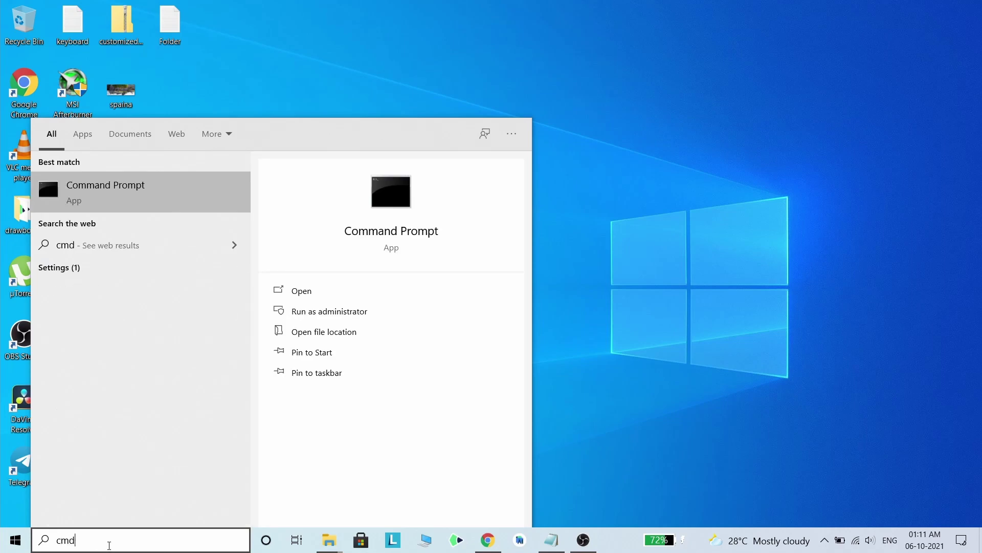
{"action": "right_click", "coordinate": [142, 188]}
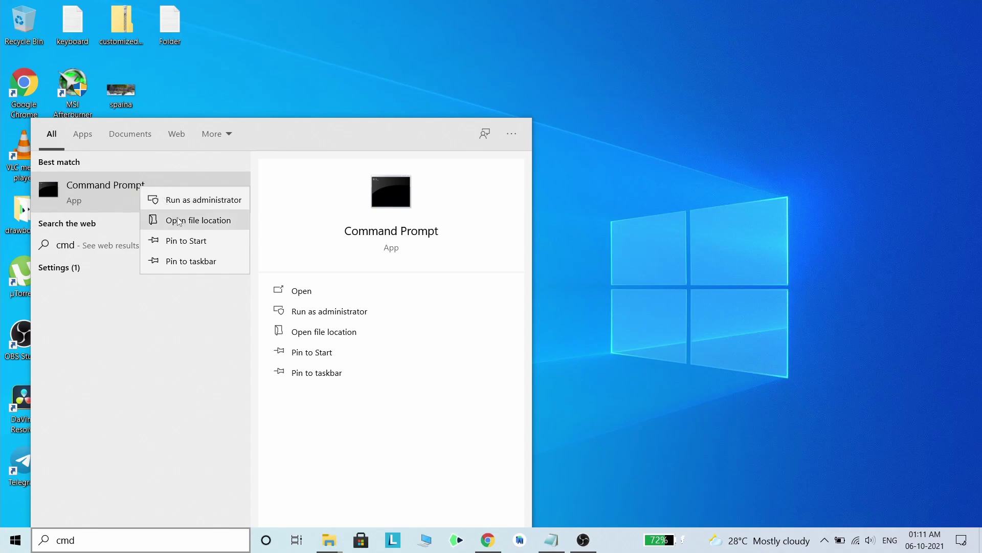
{"action": "left_click", "coordinate": [202, 204]}
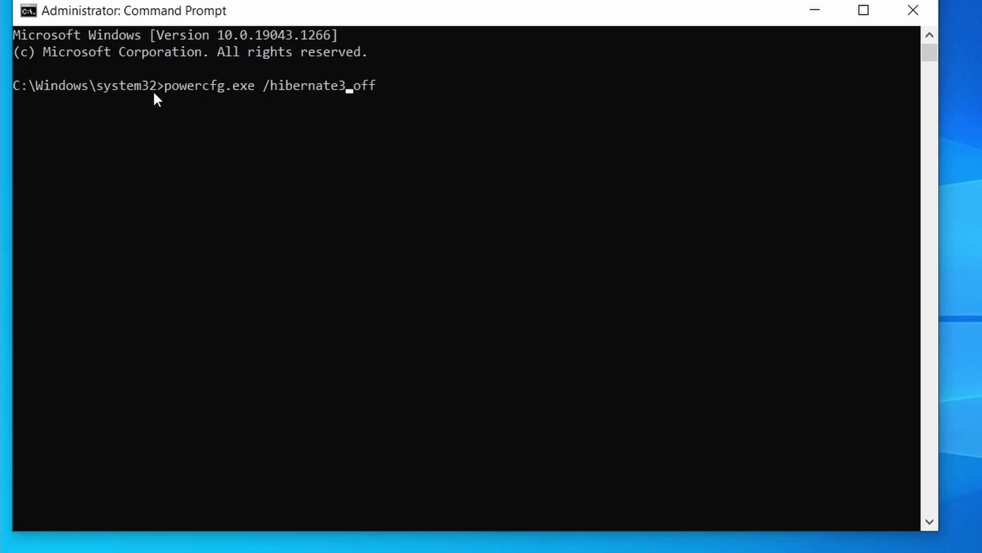
- Correct the entered command to "powercfg.exe /hibernate off" and run it to disable hibernation
{"action": "left_click_drag", "start_coordinate": [164, 88], "coordinate": [305, 91]}
{"action": "left_click", "coordinate": [225, 98]}
{"action": "left_click", "coordinate": [267, 99]}
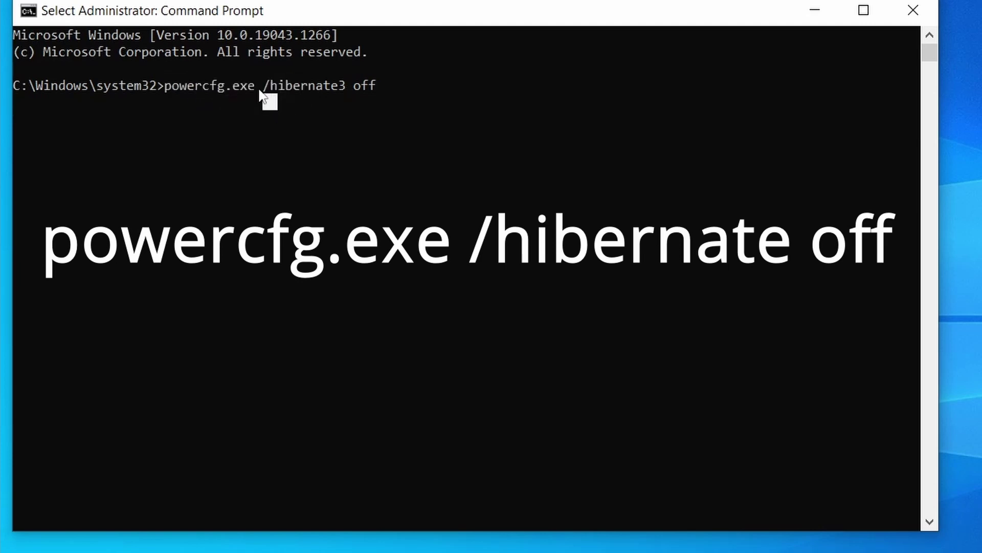
{"action": "left_click", "coordinate": [266, 87]}
{"action": "left_click", "coordinate": [304, 101]}
{"action": "left_click_drag", "start_coordinate": [267, 87], "coordinate": [344, 88]}
{"action": "key", "text": "BackSpace"}
{"action": "left_click", "coordinate": [416, 88]}
{"action": "key", "text": "Escape"}
{"action": "key", "text": "Return"}
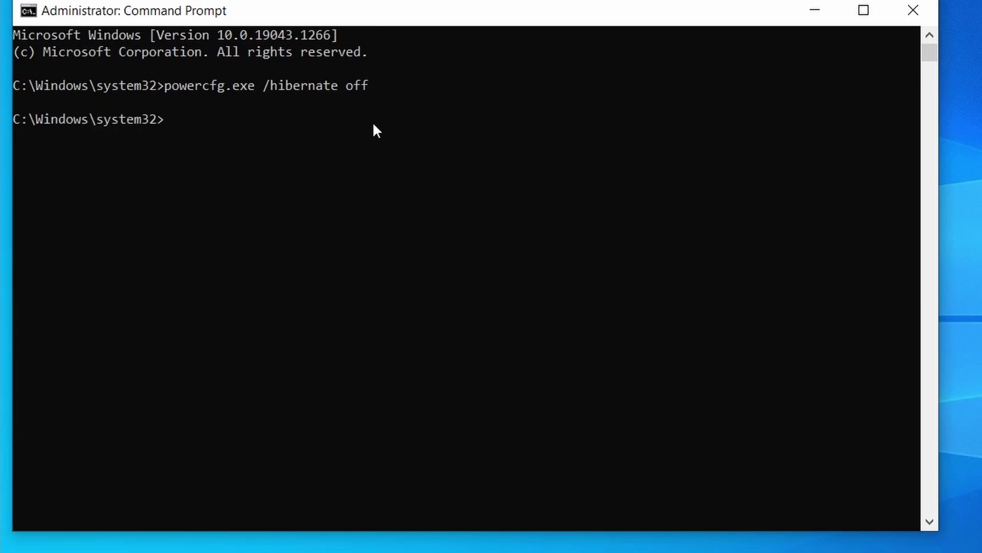
{"action": "left_click", "coordinate": [379, 86]}
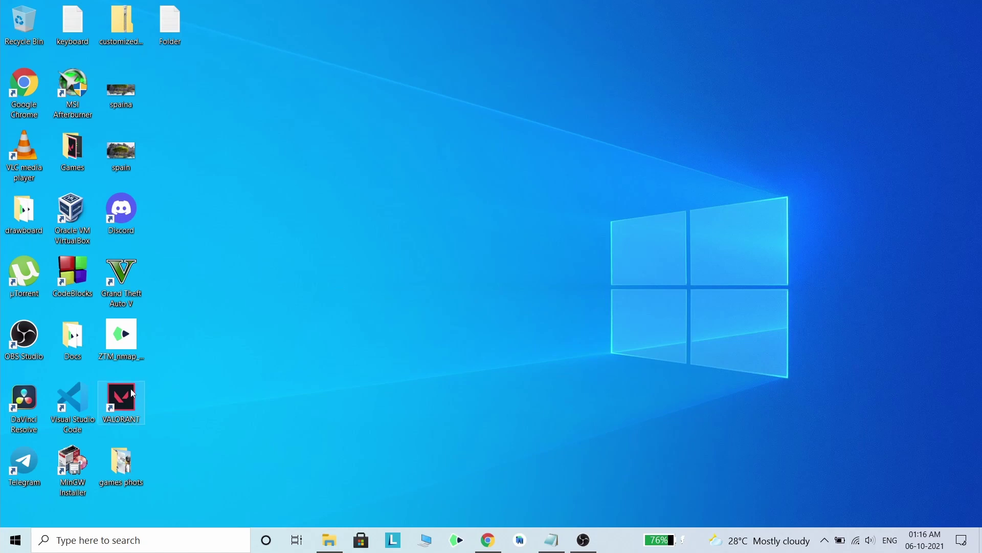
- Open the Windows-SSD (C:) drive in File Explorer and check the Riot Games folder's size in its properties
{"action": "left_click", "coordinate": [346, 546]}
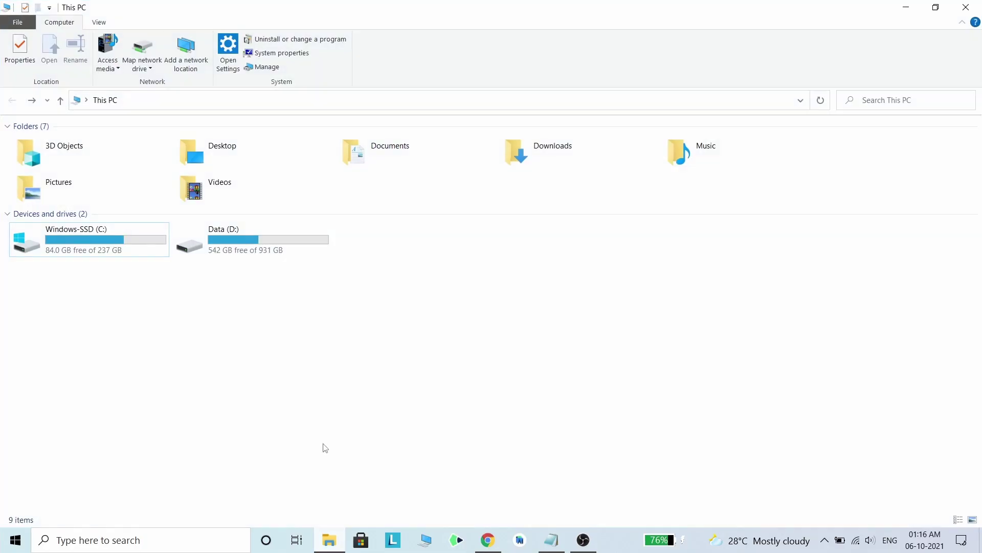
{"action": "double_click", "coordinate": [93, 237]}
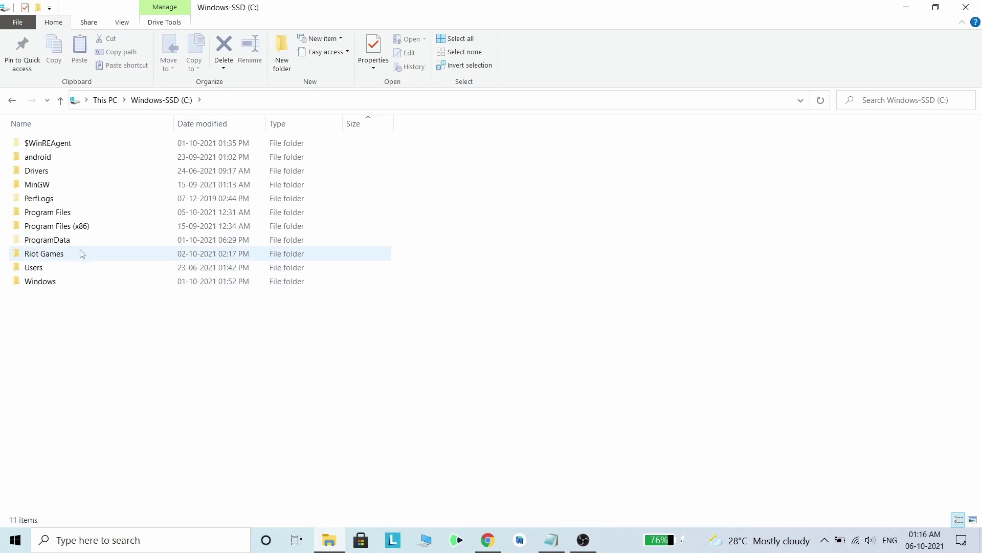
{"action": "right_click", "coordinate": [79, 254]}
{"action": "left_click", "coordinate": [77, 253]}
{"action": "right_click", "coordinate": [73, 254]}
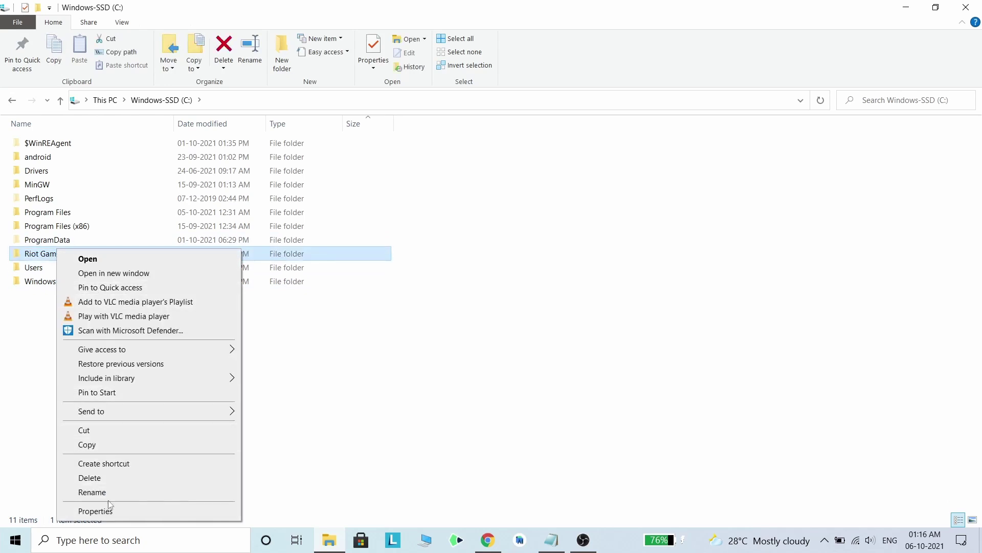
{"action": "left_click", "coordinate": [128, 510]}
{"action": "left_click_drag", "start_coordinate": [145, 338], "coordinate": [126, 336]}
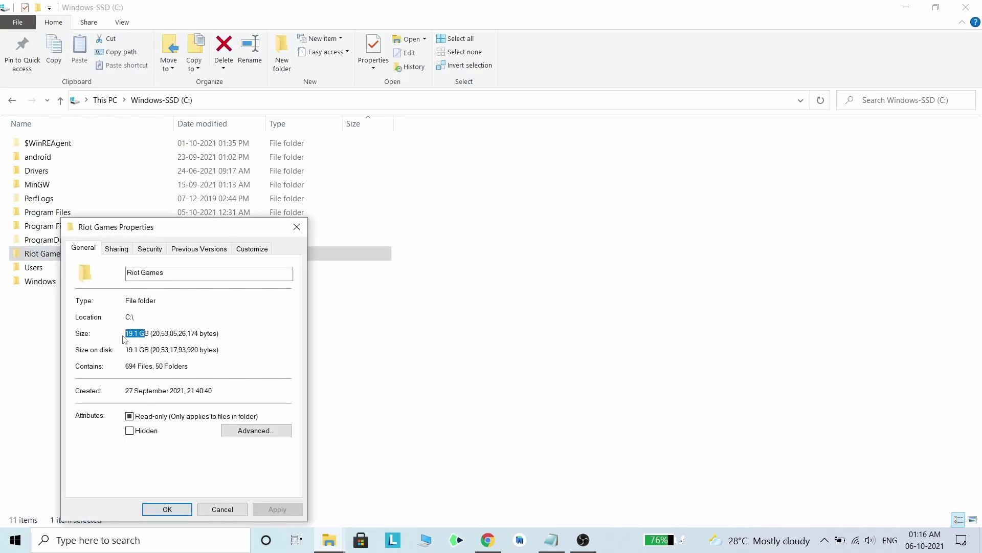
{"action": "left_click", "coordinate": [297, 227]}
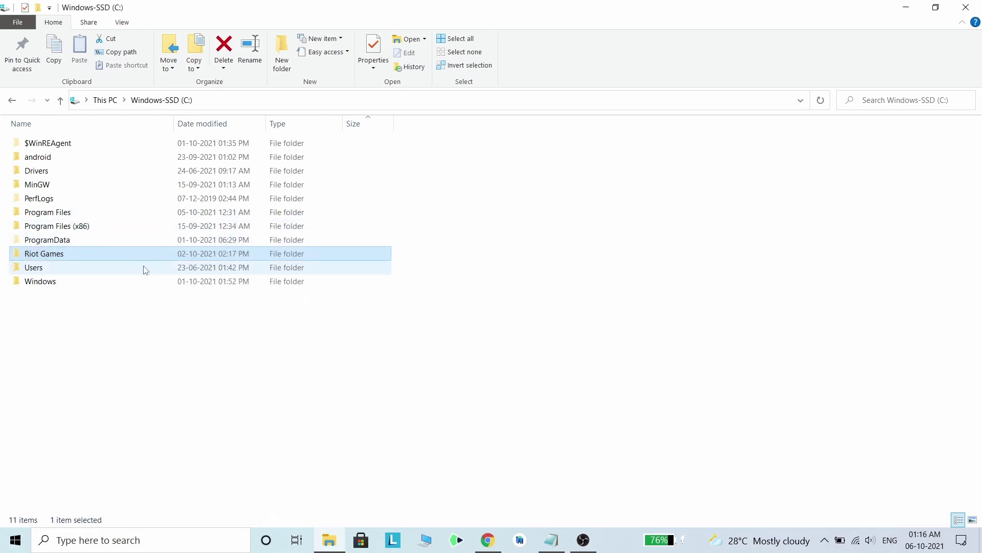
{"action": "left_click", "coordinate": [145, 329]}
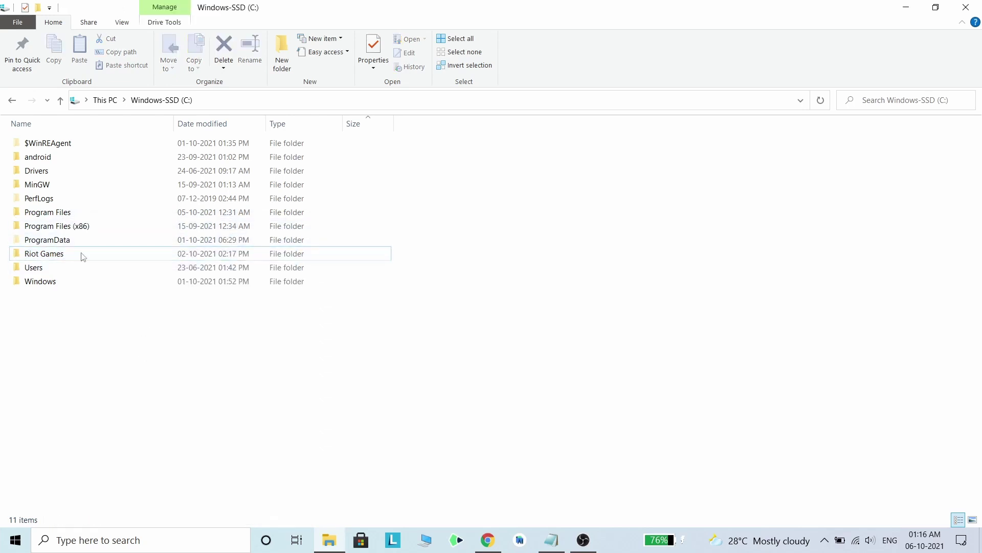
- Return to This PC, check the free space on the Windows-SSD (C:) drive, and minimize the window
{"action": "left_click", "coordinate": [12, 99]}
{"action": "left_click", "coordinate": [67, 352]}
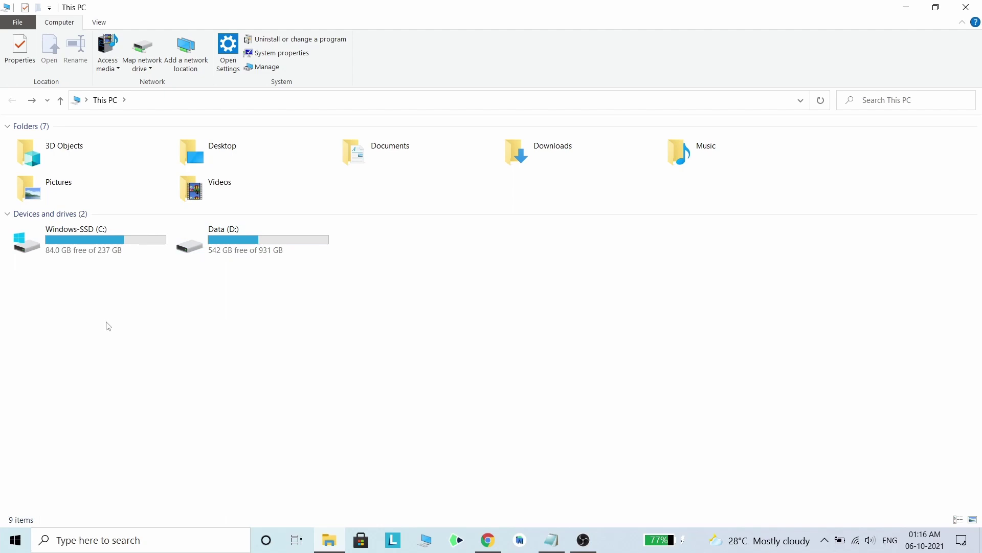
{"action": "left_click", "coordinate": [907, 7]}
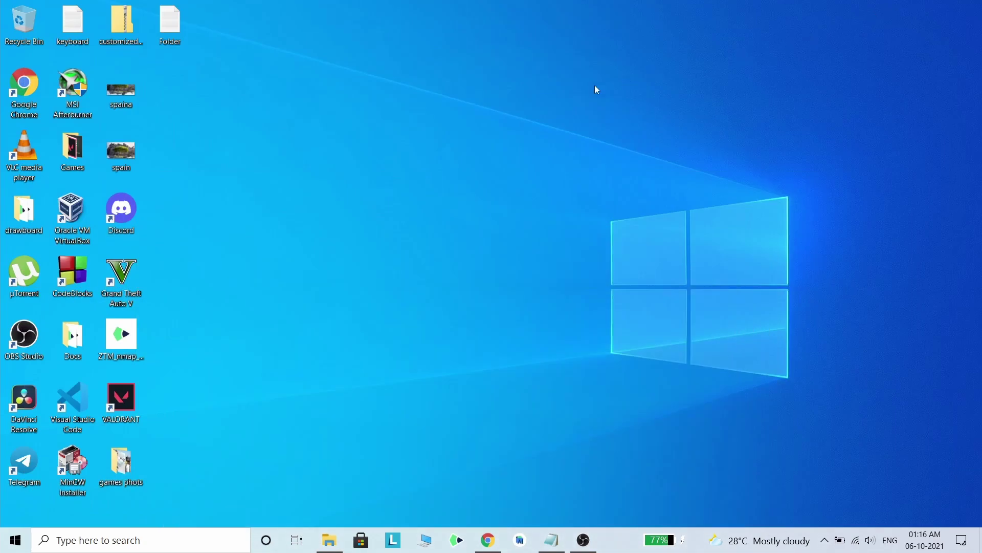
{"action": "left_click", "coordinate": [330, 540]}
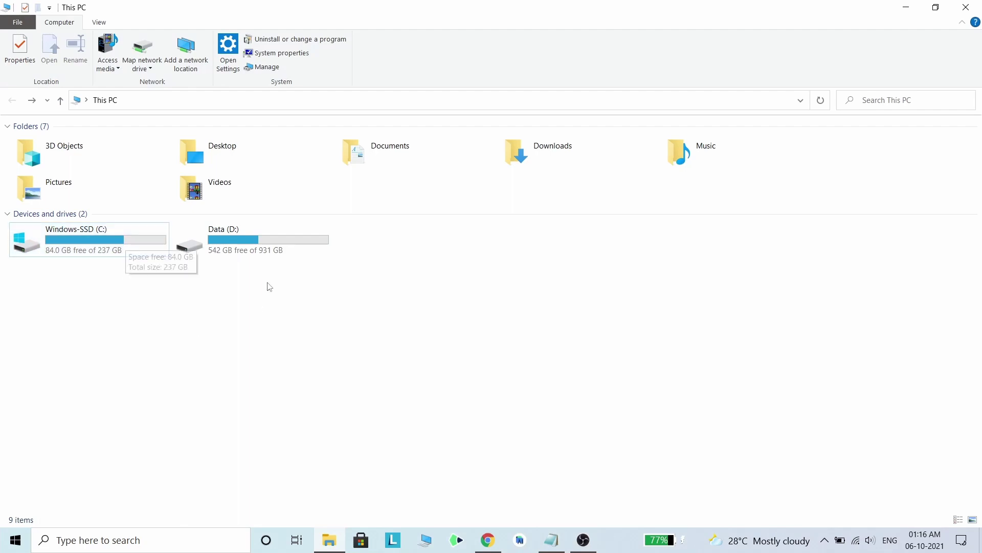
{"action": "left_click", "coordinate": [906, 7]}
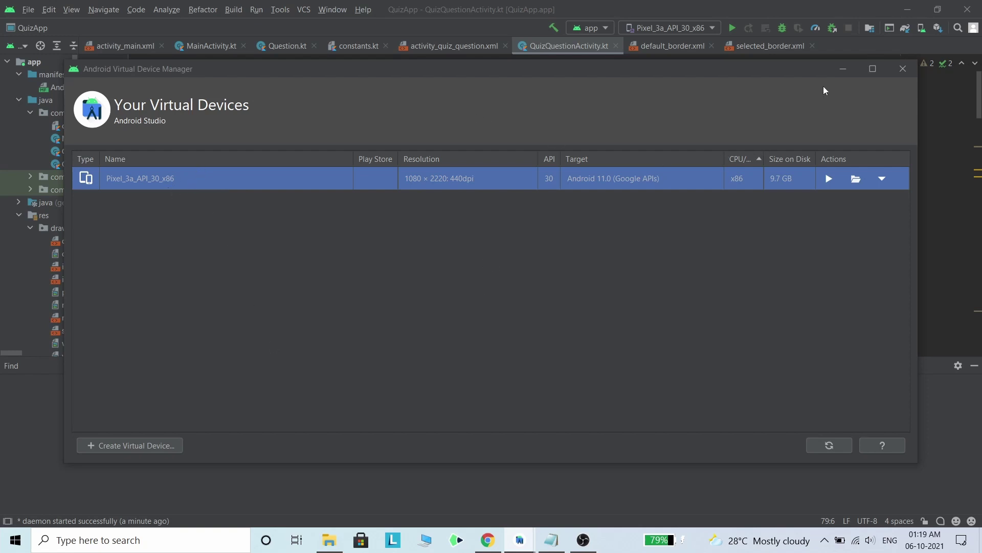
- Check the Pixel_3a_API_30_x86 virtual device's size on disk in Android Studio, and examine the avd folder inside .android in File Explorer
{"action": "left_click", "coordinate": [840, 71]}
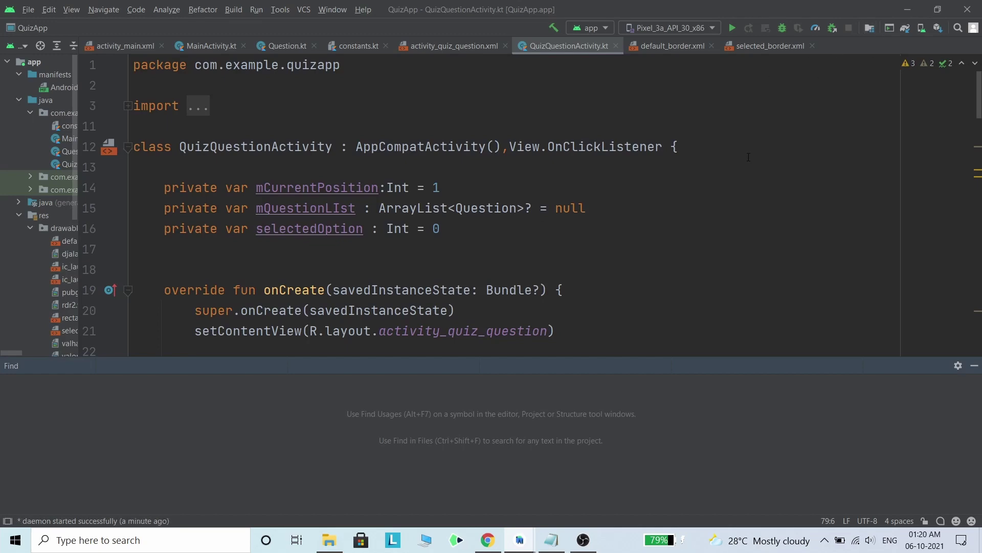
{"action": "left_click", "coordinate": [577, 499]}
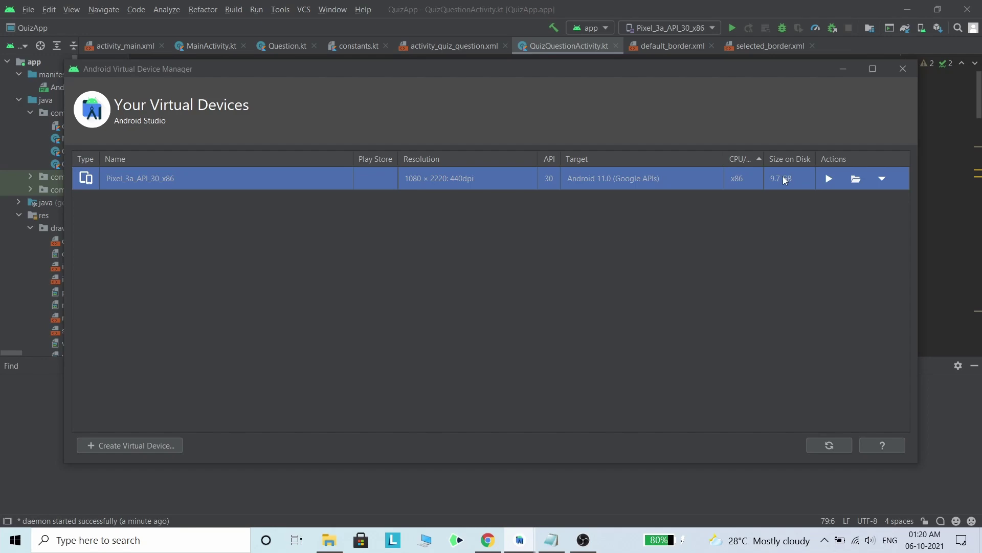
{"action": "left_click", "coordinate": [329, 539]}
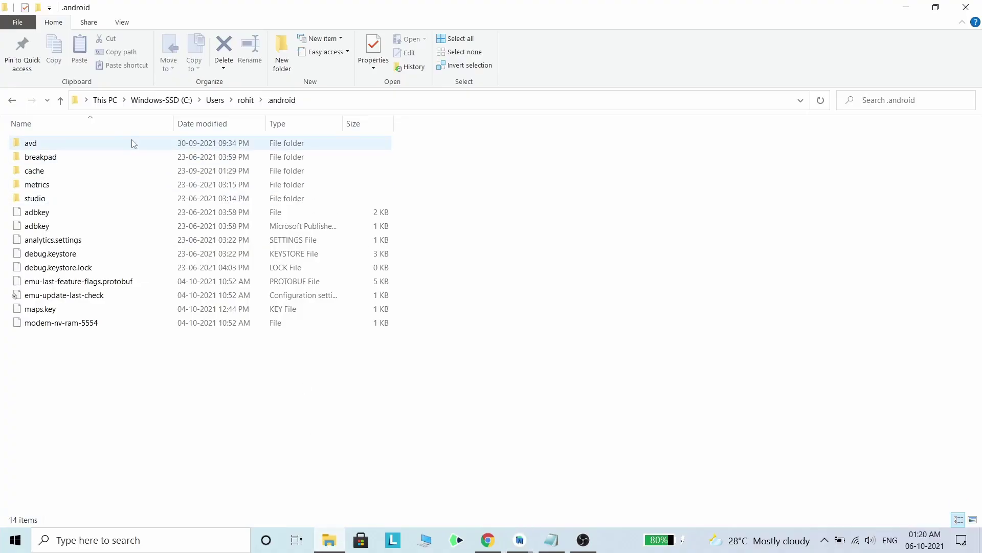
{"action": "mouse_move", "coordinate": [132, 143]}
{"action": "left_click", "coordinate": [182, 145]}
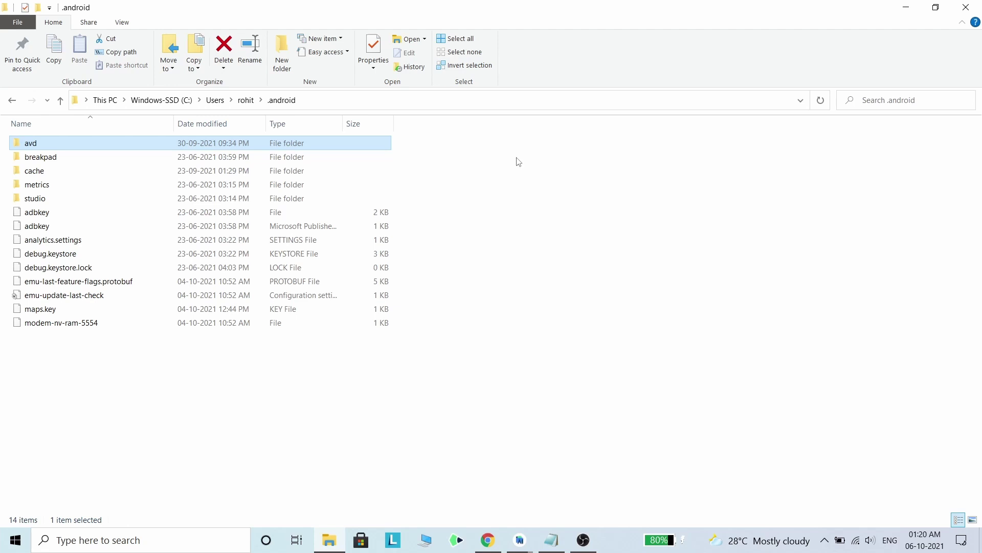
{"action": "left_click", "coordinate": [508, 178]}
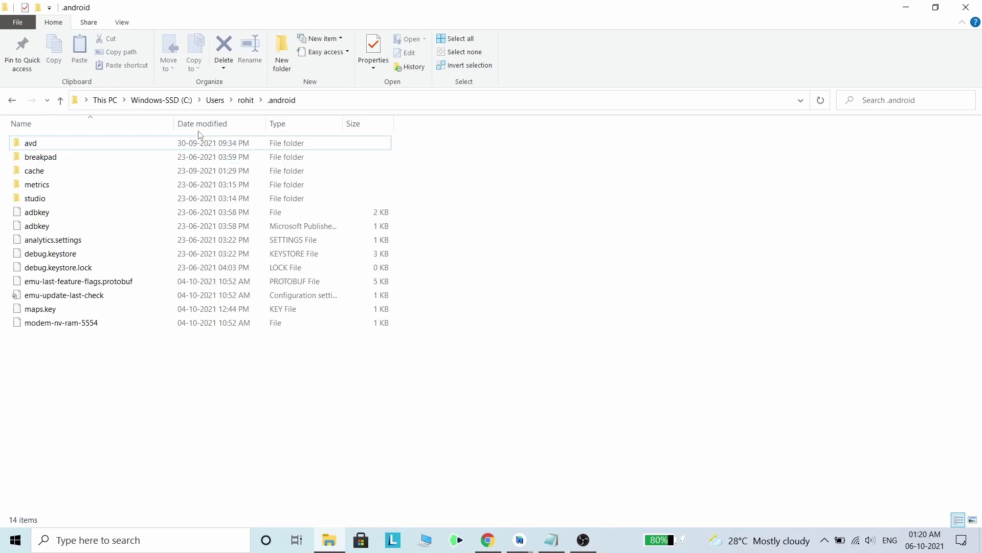
{"action": "key", "text": "super+d"}
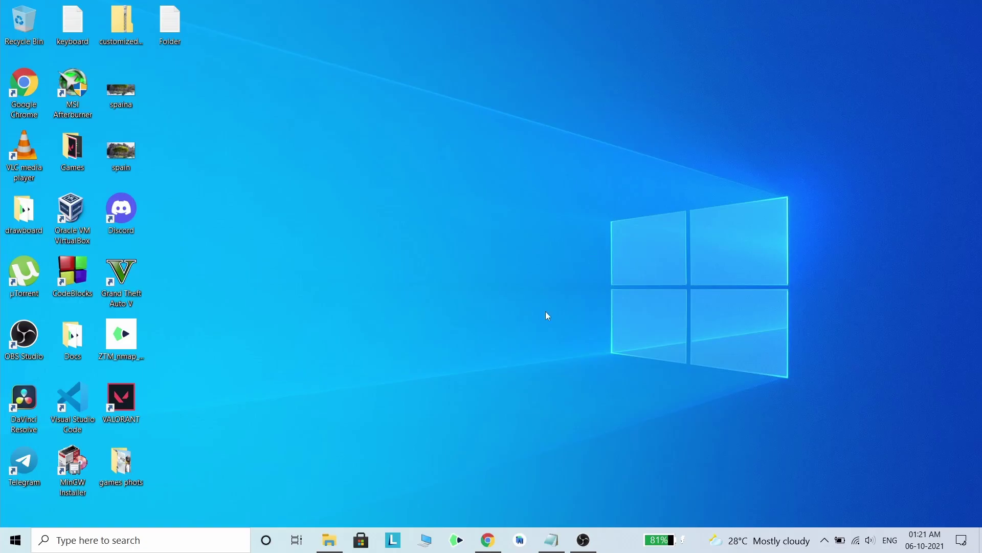
- Bring This PC back up in File Explorer to review the drives' free space
{"action": "left_click", "coordinate": [332, 538]}
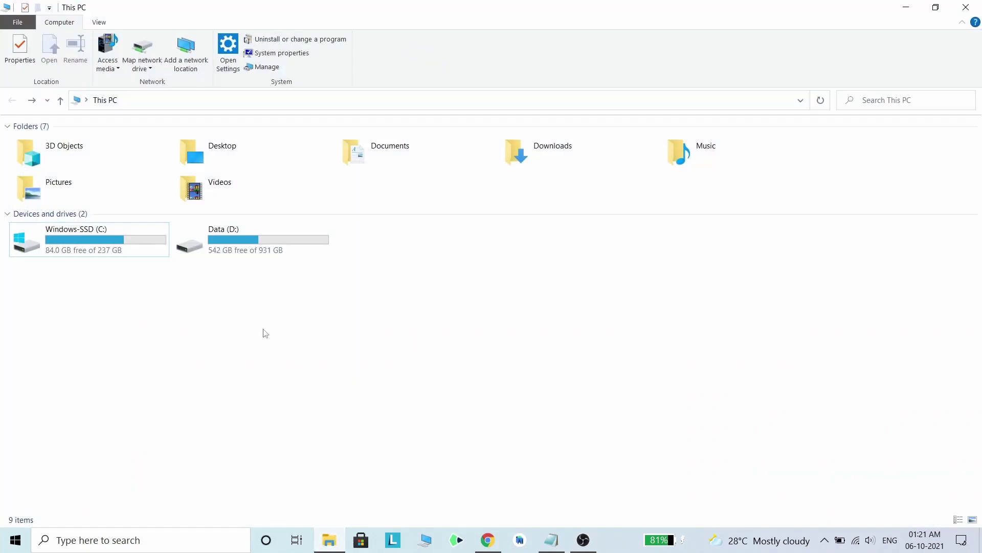
{"action": "left_click", "coordinate": [148, 540]}
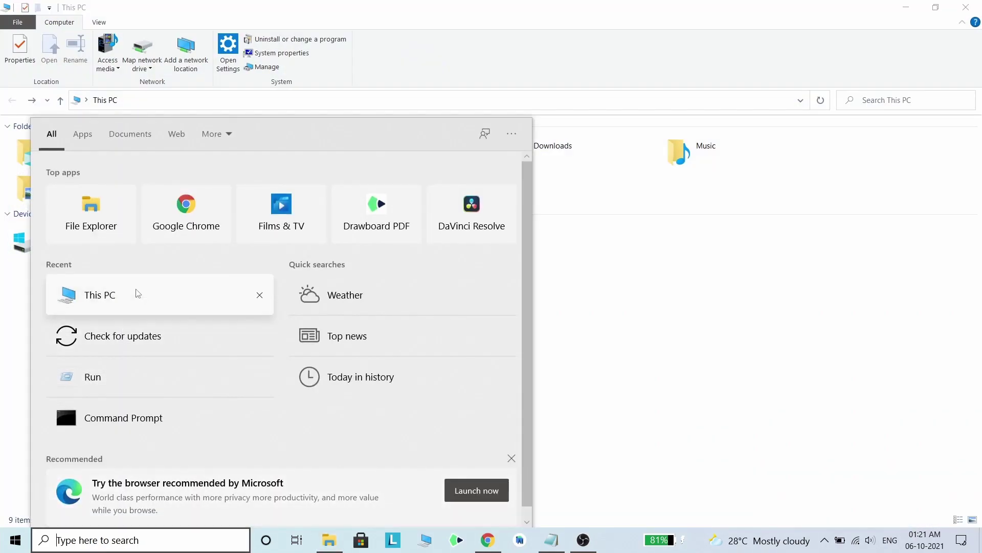
{"action": "left_click", "coordinate": [138, 294]}
{"action": "left_click", "coordinate": [663, 118]}
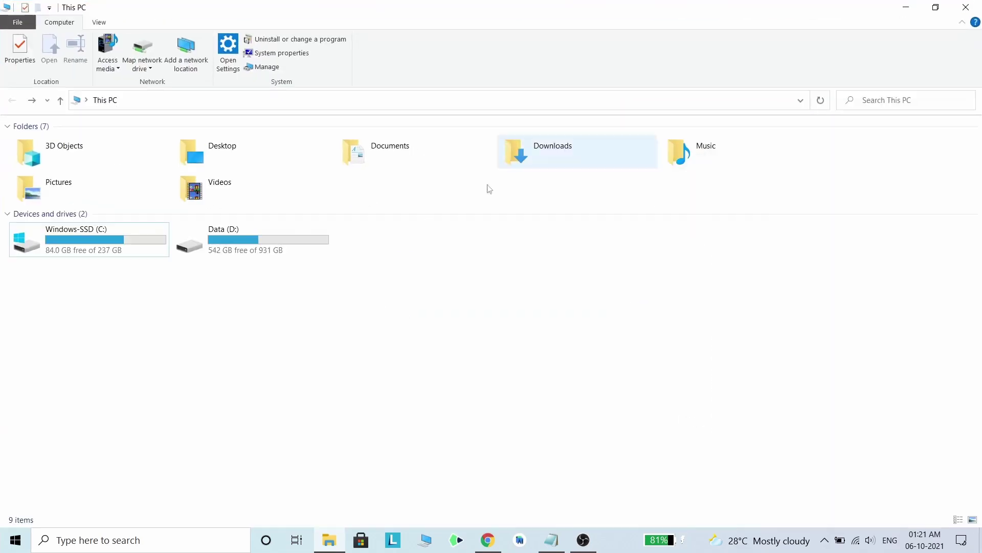
- Open Apps & features from This PC, skim the installed apps, and expand µTorrent to view its uninstall option
{"action": "left_click", "coordinate": [300, 39]}
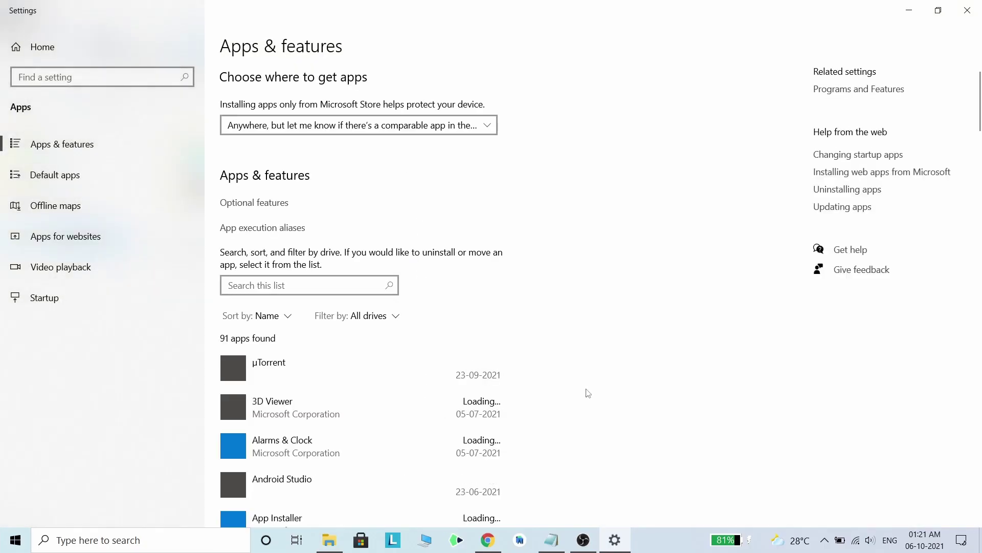
{"action": "scroll", "coordinate": [536, 382], "scroll_direction": "down", "scroll_amount": 15}
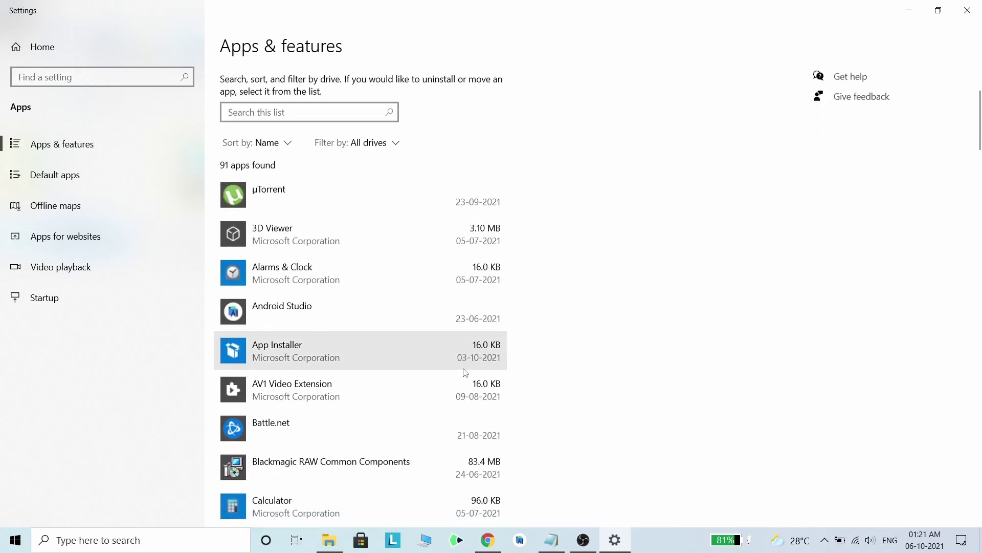
{"action": "scroll", "coordinate": [470, 399], "scroll_direction": "down", "scroll_amount": 10}
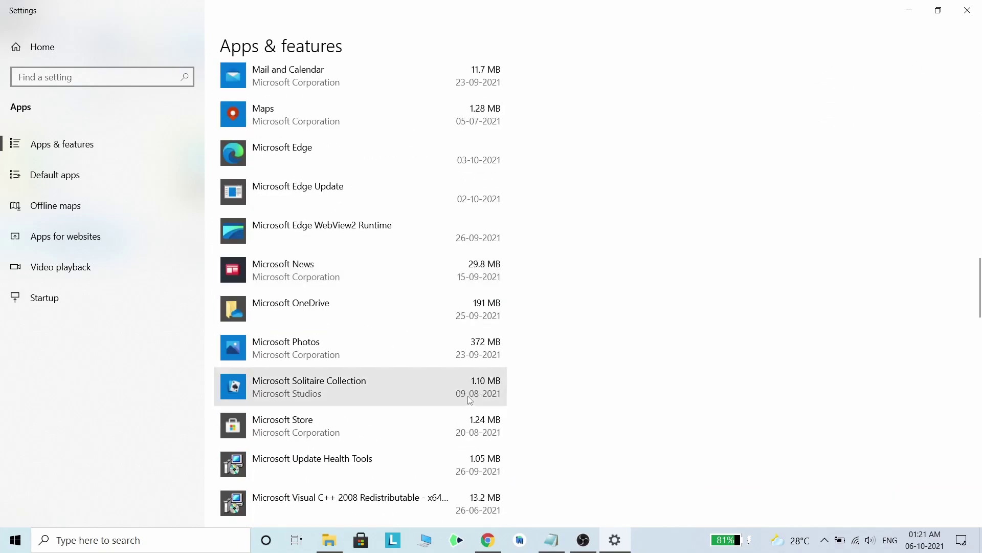
{"action": "scroll", "coordinate": [469, 400], "scroll_direction": "up", "scroll_amount": 20}
{"action": "scroll", "coordinate": [470, 400], "scroll_direction": "up", "scroll_amount": 6}
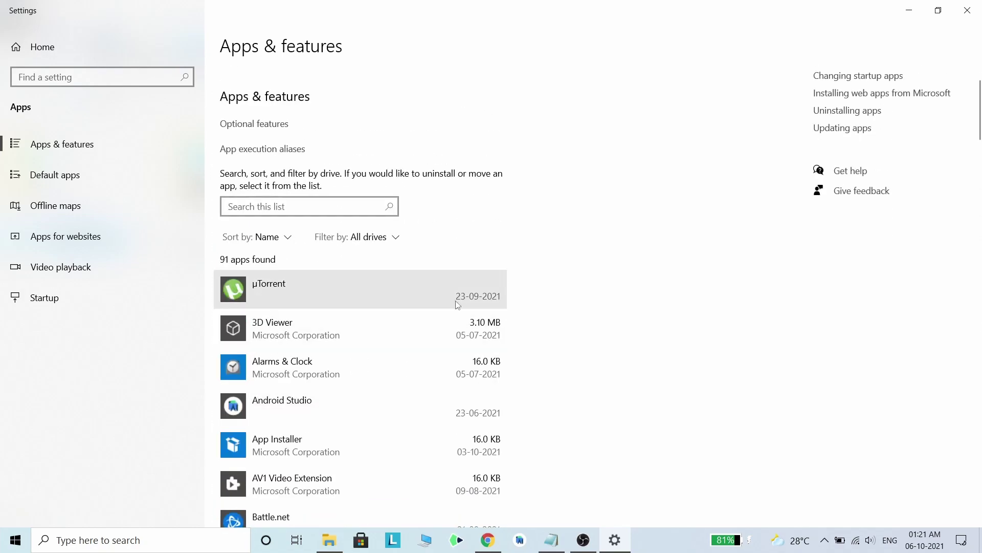
{"action": "left_click", "coordinate": [438, 298]}
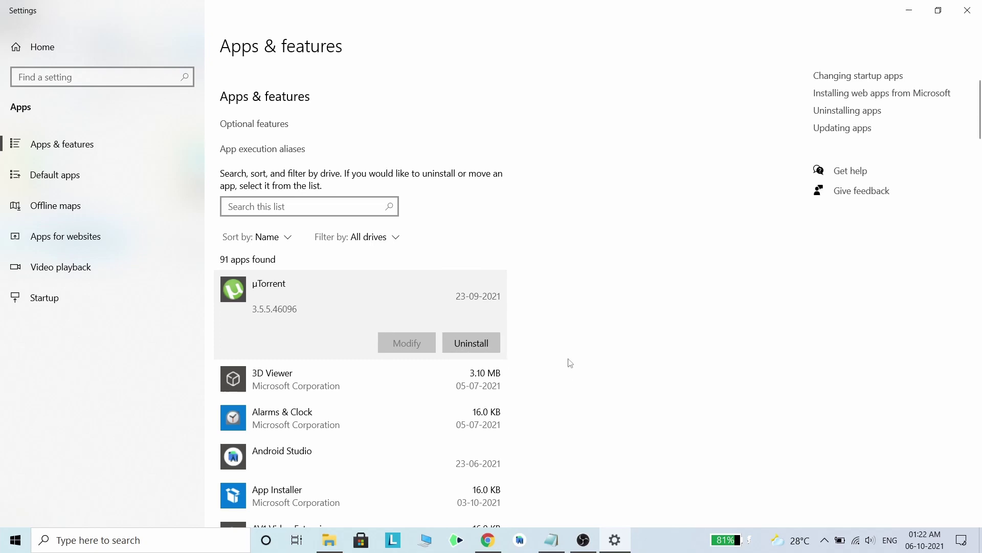
- Review the installed apps and their sizes down to Office, and expand Office to view its uninstall option
{"action": "scroll", "coordinate": [571, 363], "scroll_direction": "down", "scroll_amount": 5}
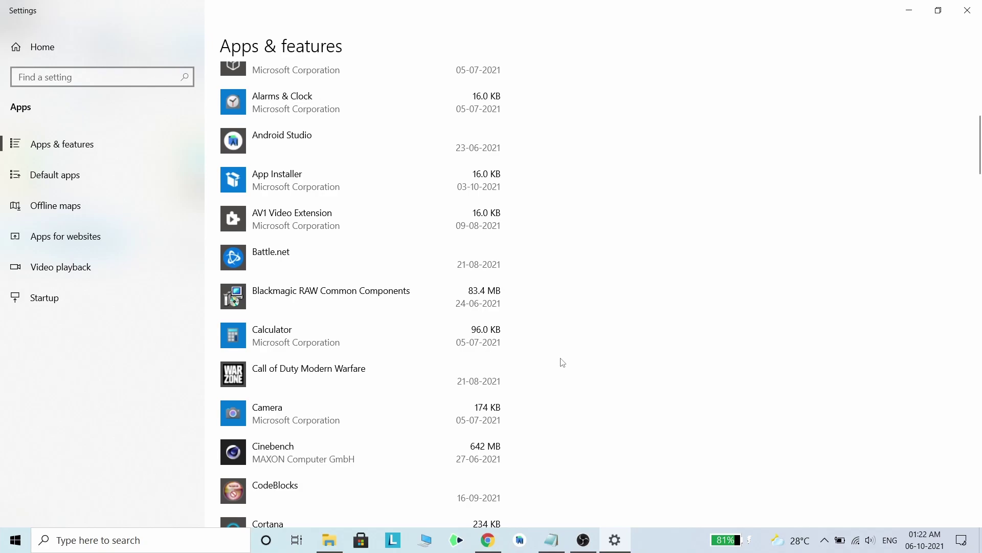
{"action": "scroll", "coordinate": [563, 362], "scroll_direction": "down", "scroll_amount": 3}
{"action": "scroll", "coordinate": [563, 362], "scroll_direction": "down", "scroll_amount": 4}
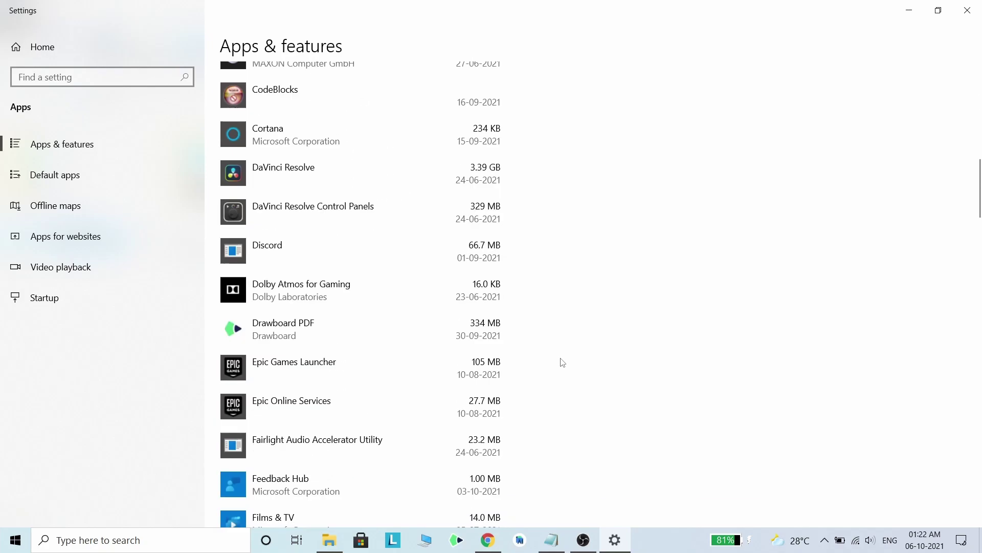
{"action": "scroll", "coordinate": [562, 363], "scroll_direction": "down", "scroll_amount": 16}
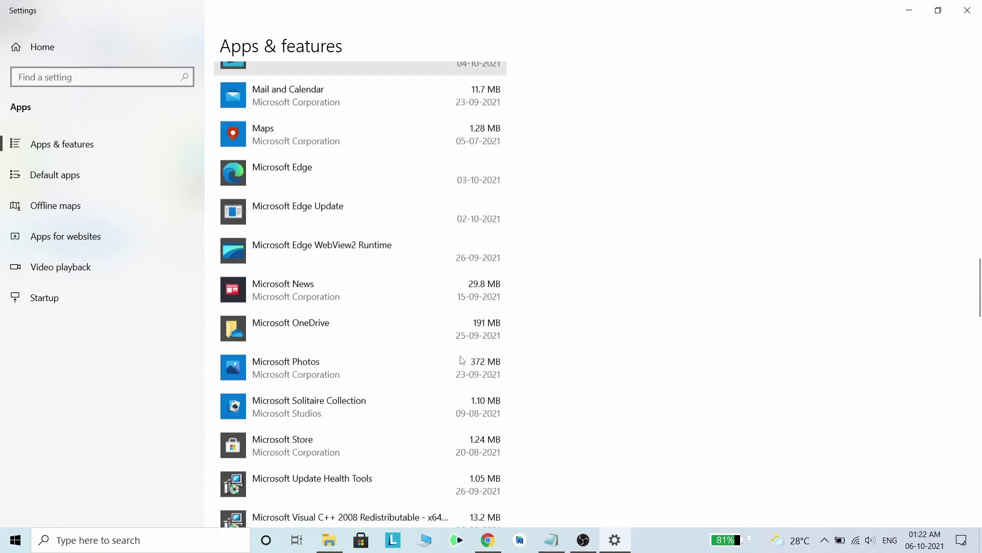
{"action": "scroll", "coordinate": [462, 363], "scroll_direction": "down", "scroll_amount": 12}
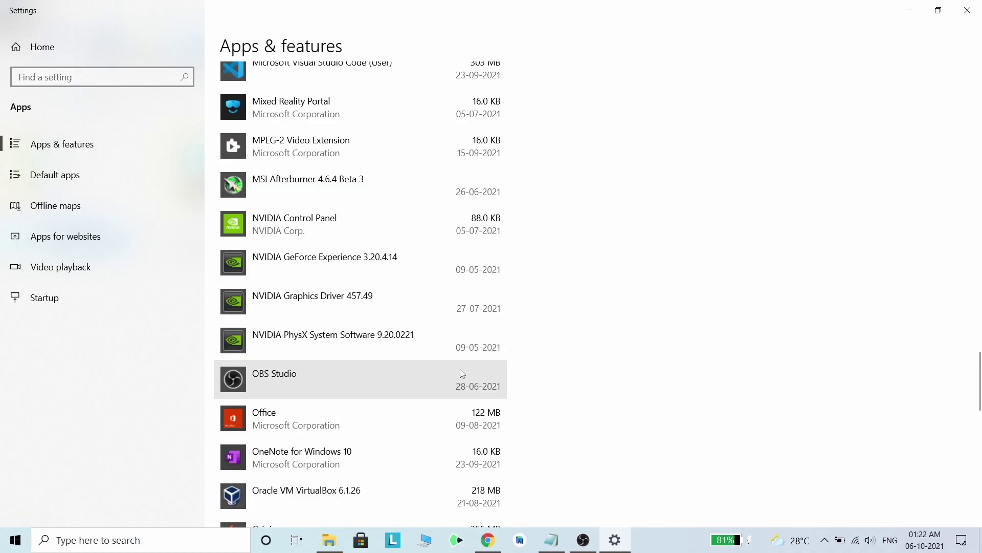
{"action": "scroll", "coordinate": [460, 370], "scroll_direction": "up", "scroll_amount": 10}
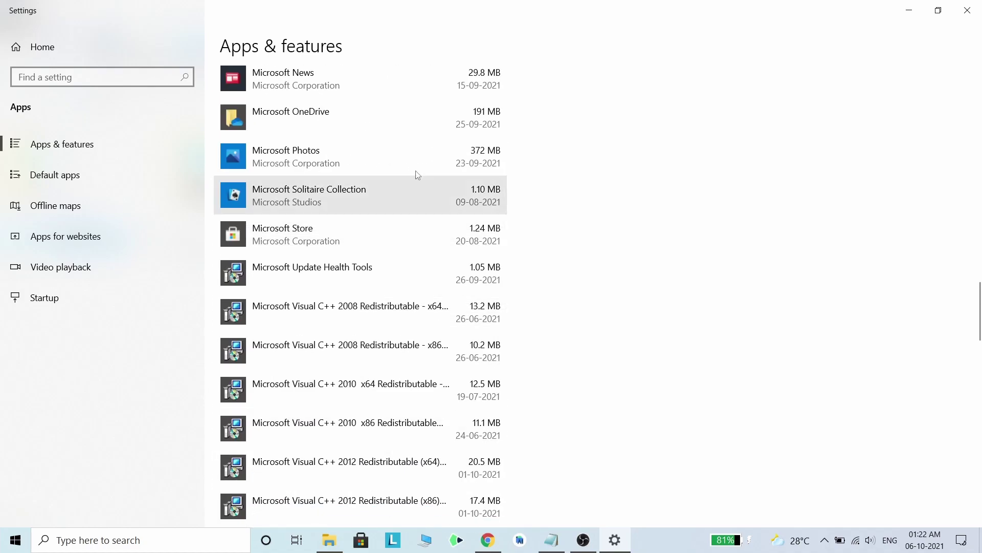
{"action": "scroll", "coordinate": [402, 438], "scroll_direction": "down", "scroll_amount": 5}
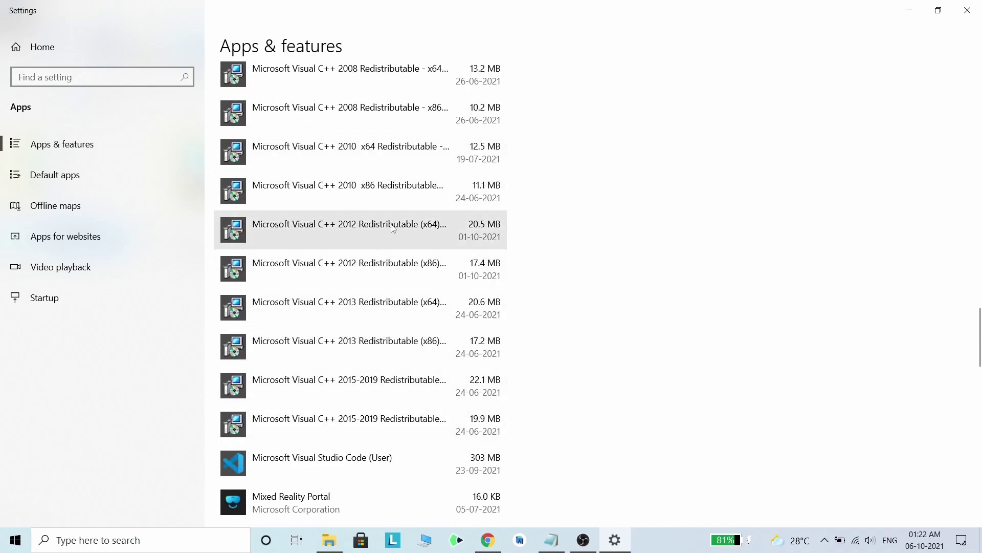
{"action": "scroll", "coordinate": [416, 314], "scroll_direction": "down", "scroll_amount": 10}
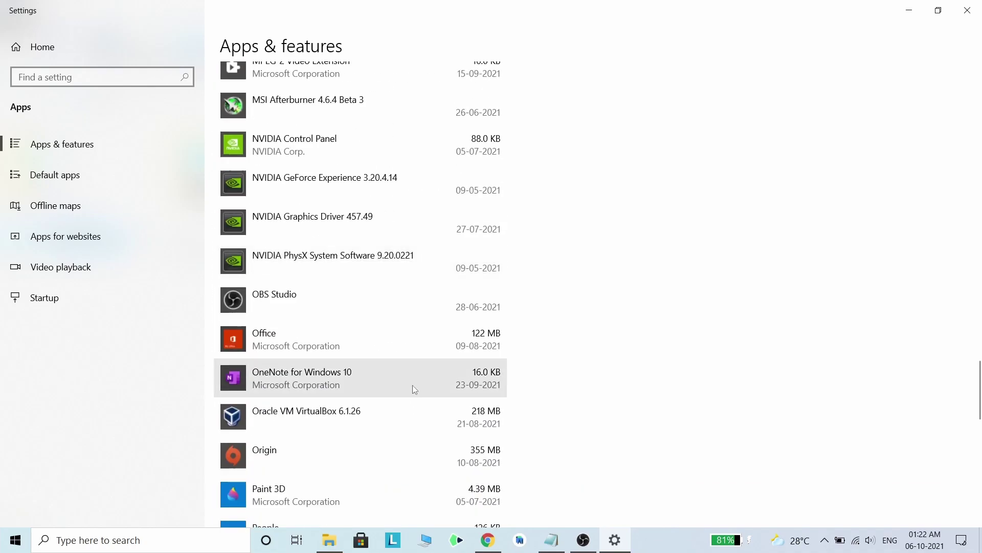
{"action": "scroll", "coordinate": [412, 388], "scroll_direction": "down", "scroll_amount": 2}
{"action": "left_click", "coordinate": [417, 268]}
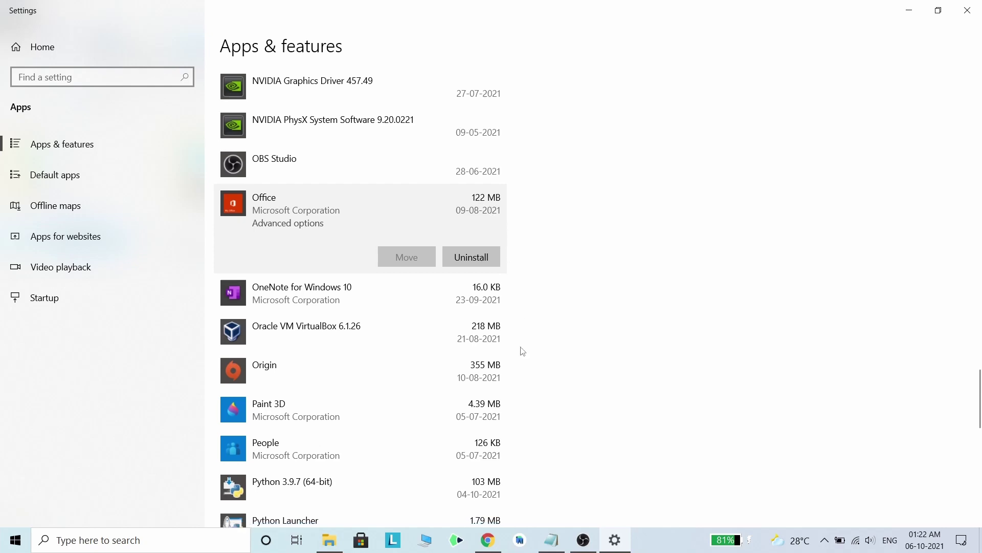
- Review the rest of the installed apps through the end of the list, and minimize Settings and File Explorer
{"action": "scroll", "coordinate": [520, 348], "scroll_direction": "down", "scroll_amount": 8}
{"action": "scroll", "coordinate": [528, 392], "scroll_direction": "down", "scroll_amount": 5}
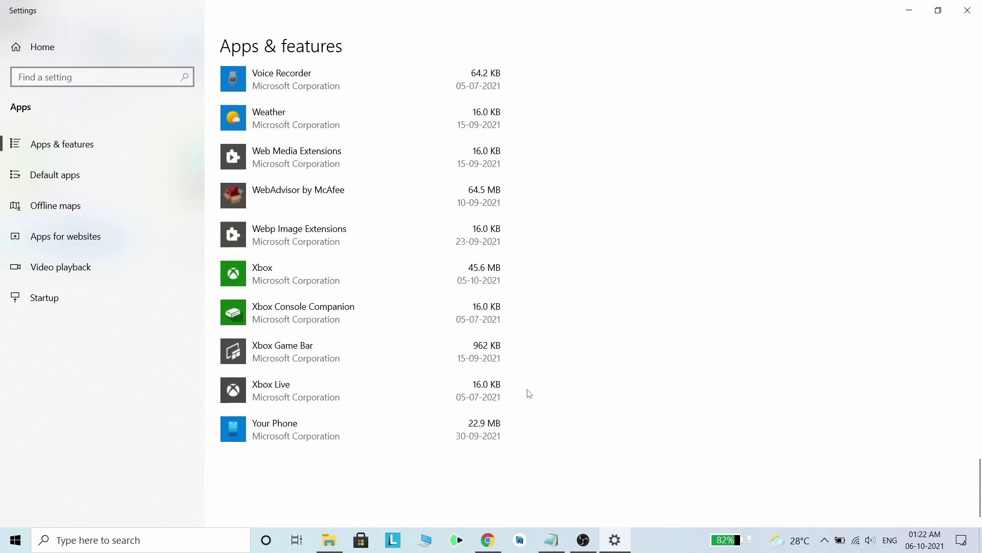
{"action": "scroll", "coordinate": [529, 393], "scroll_direction": "up", "scroll_amount": 10}
{"action": "scroll", "coordinate": [530, 394], "scroll_direction": "up", "scroll_amount": 3}
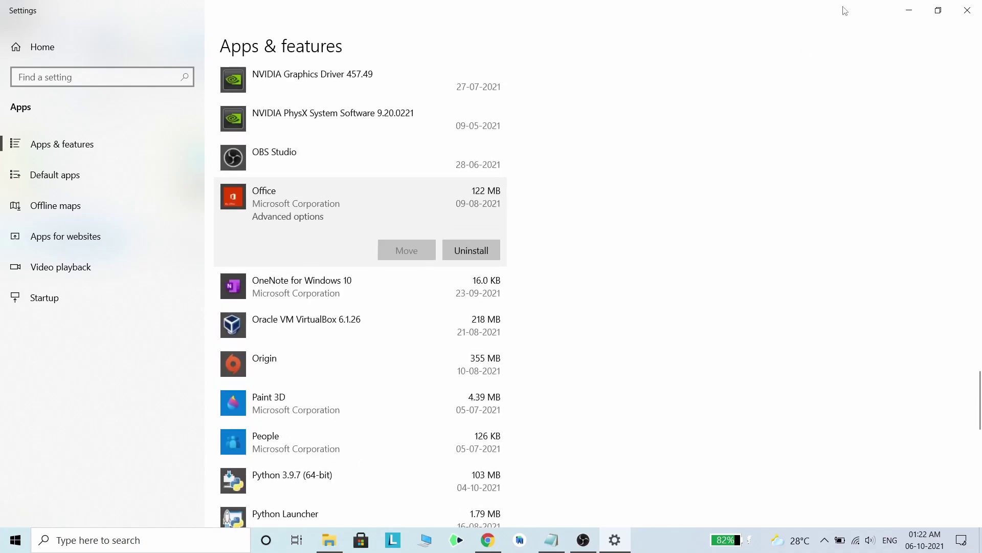
{"action": "left_click", "coordinate": [909, 11]}
{"action": "left_click", "coordinate": [906, 6]}
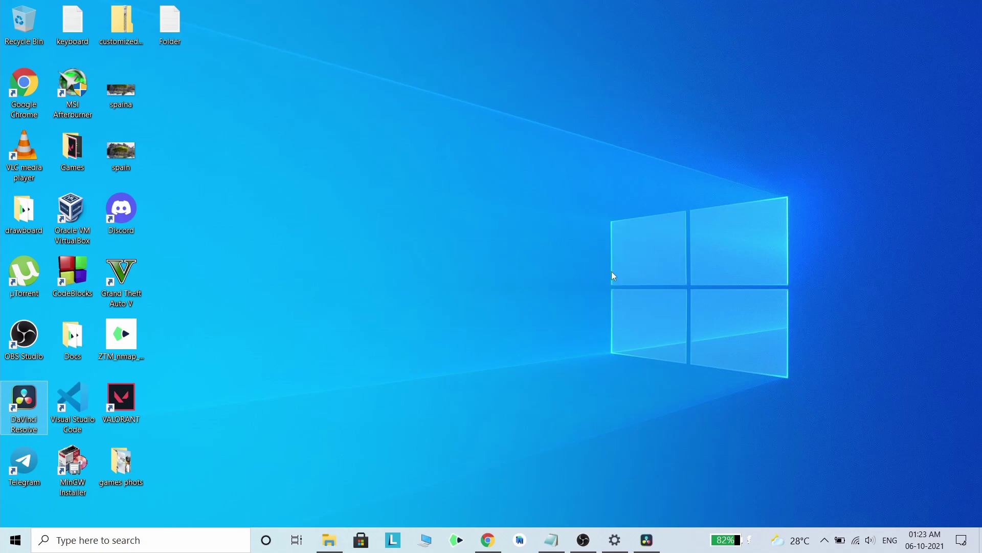
- Launch DaVinci Resolve from the desktop and bring up its project manager
{"action": "left_click", "coordinate": [375, 317]}
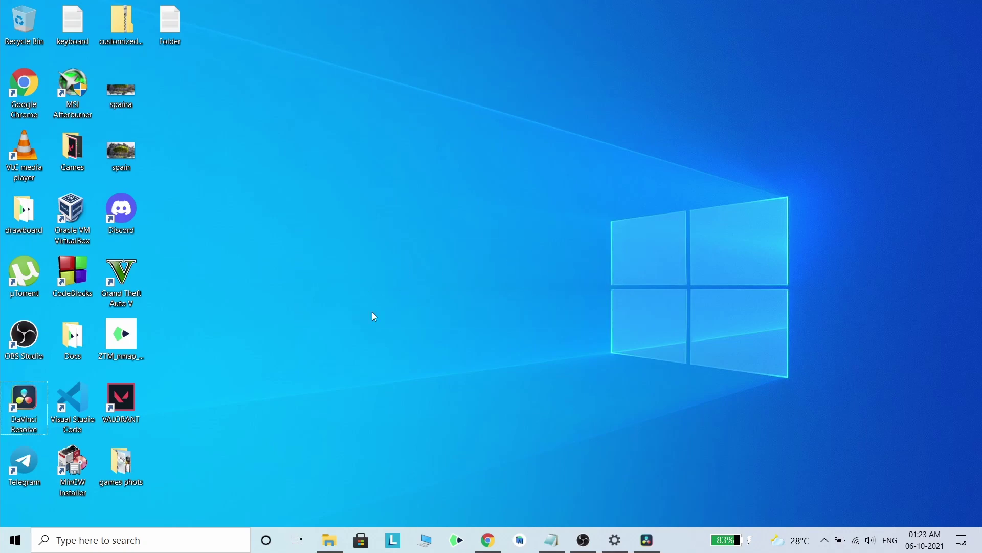
{"action": "left_click", "coordinate": [14, 404]}
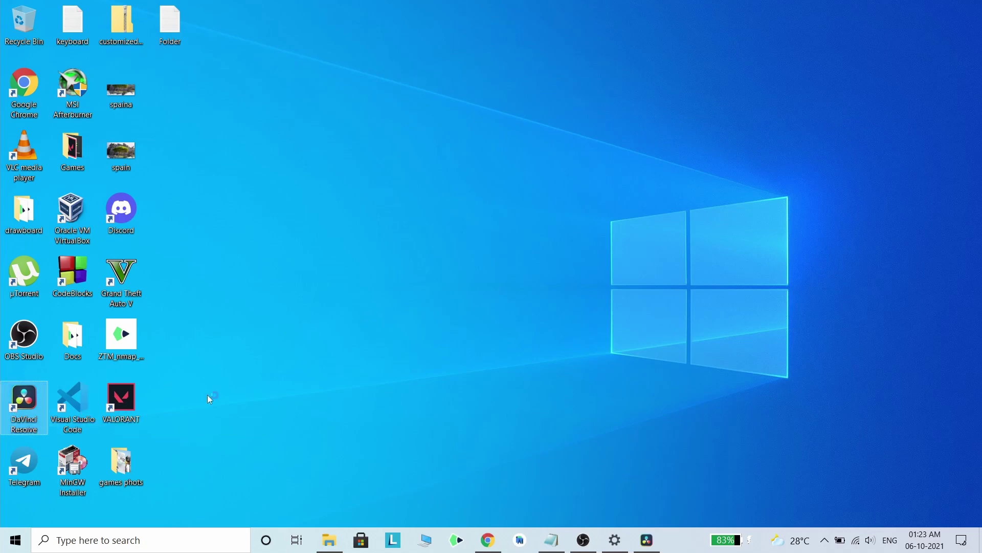
{"action": "left_click", "coordinate": [652, 534]}
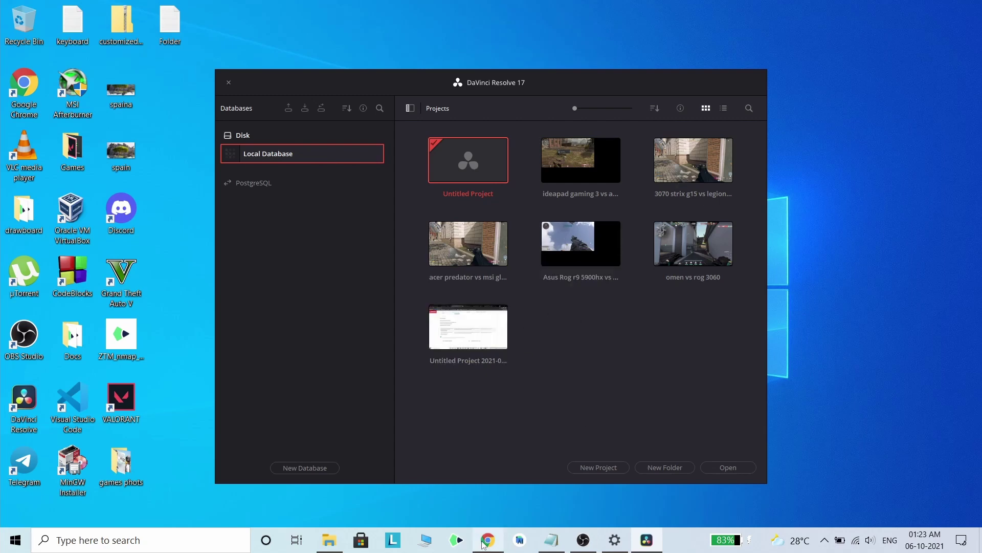
- Open a new This PC window in File Explorer, check the Windows-SSD (C:) drive's free space, and minimize the window
{"action": "left_click", "coordinate": [425, 540]}
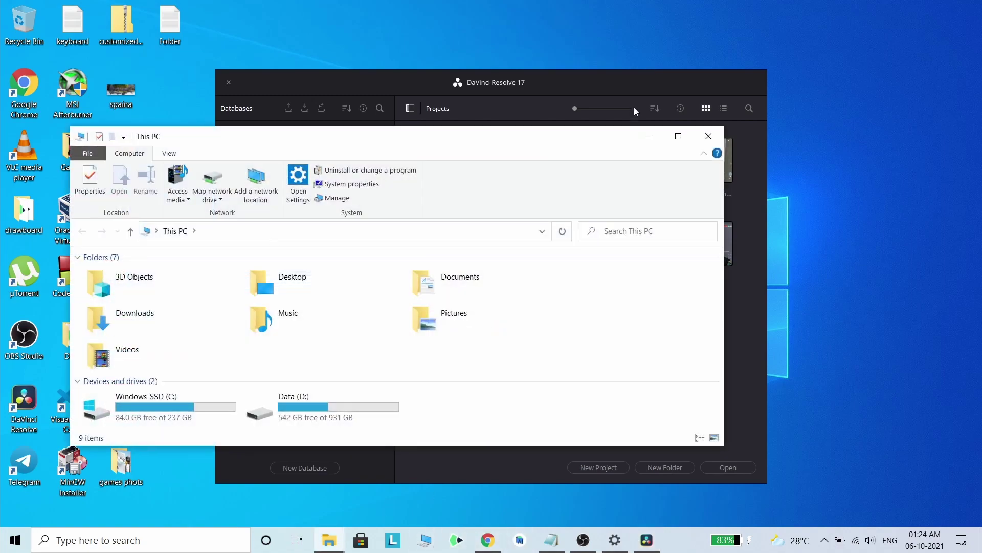
{"action": "left_click", "coordinate": [678, 137]}
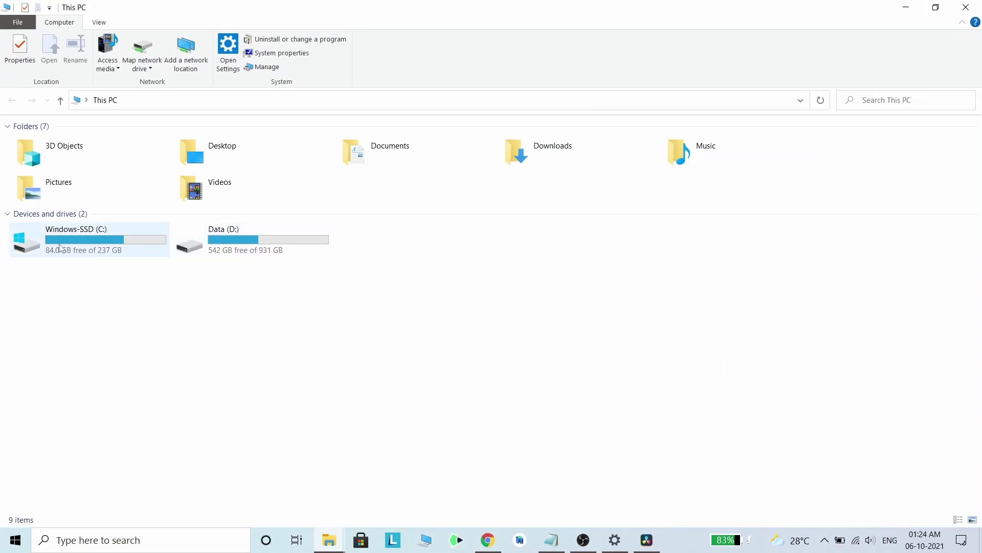
{"action": "left_click", "coordinate": [906, 7]}
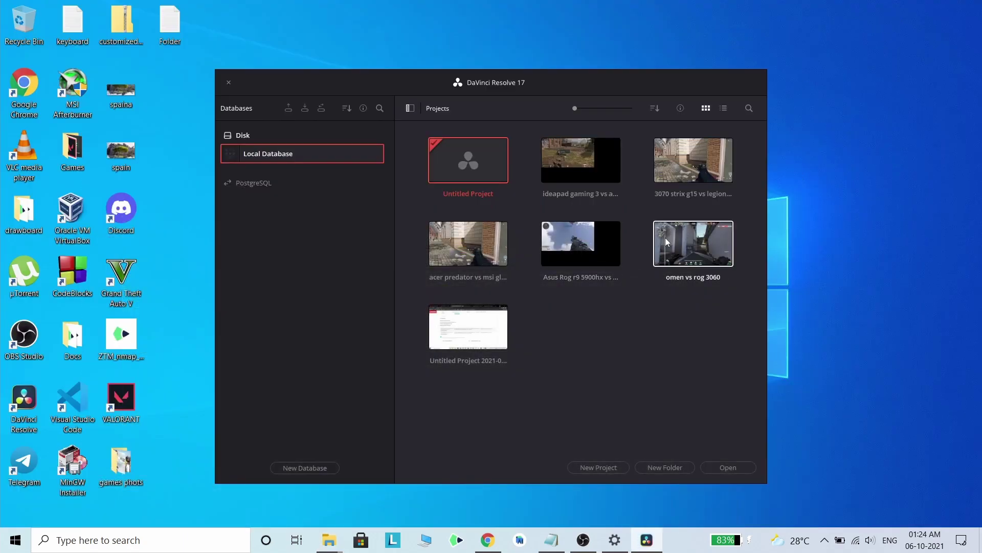
- Permanently delete the "omen vs rog 3060" project from DaVinci Resolve's local database
{"action": "left_click", "coordinate": [674, 246]}
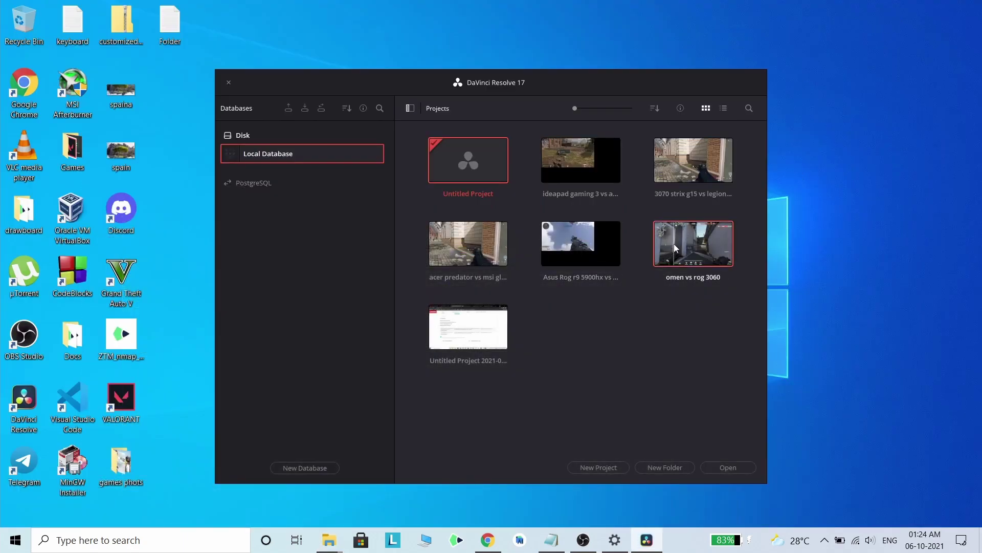
{"action": "key", "text": "Delete"}
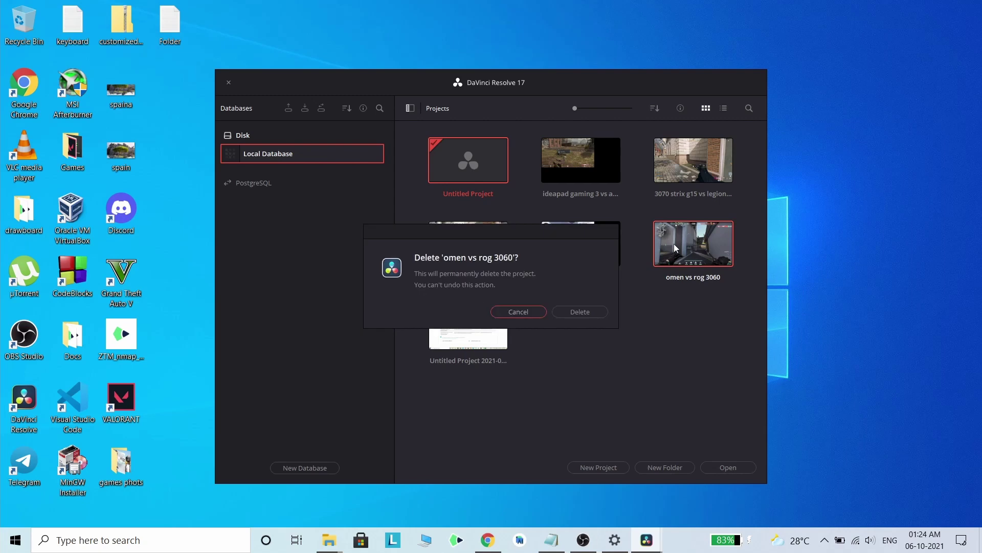
{"action": "key", "text": "Escape"}
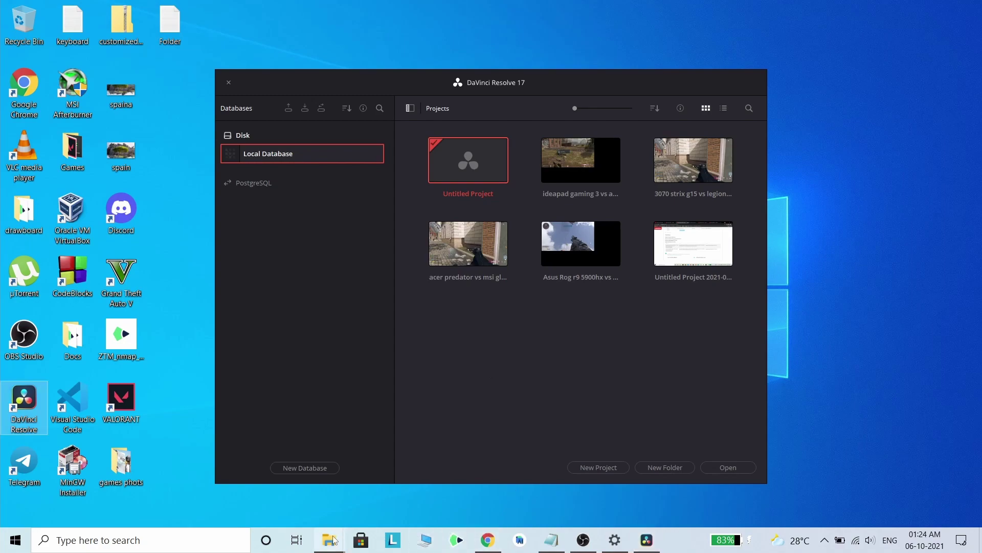
- Open This PC in a maximized File Explorer window and recheck the Windows-SSD (C:) drive's free space
{"action": "mouse_move", "coordinate": [332, 536]}
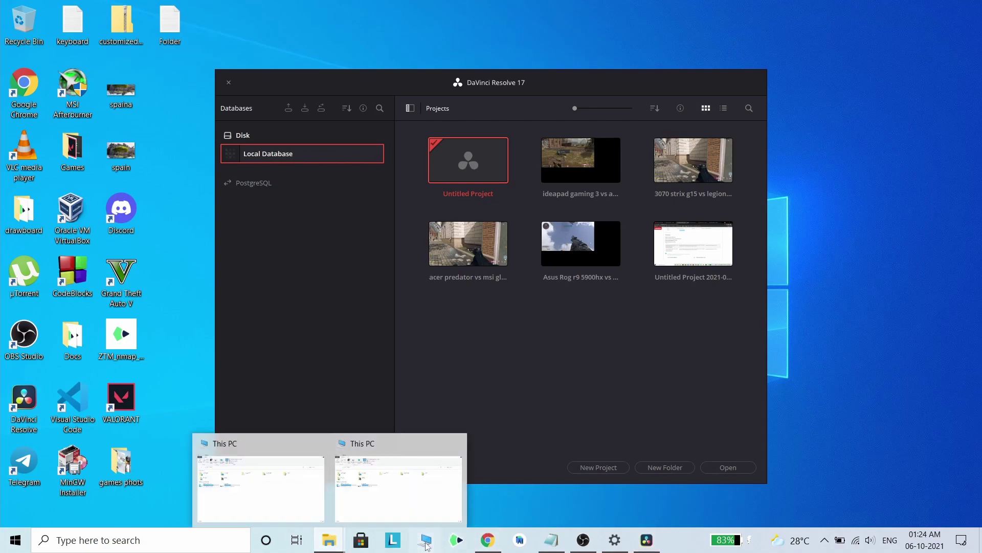
{"action": "left_click", "coordinate": [399, 484]}
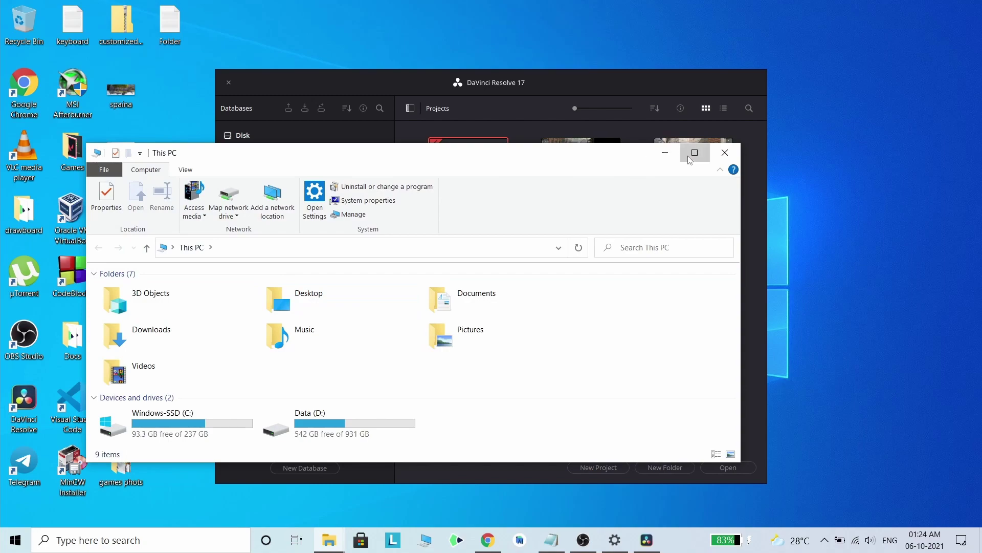
{"action": "left_click", "coordinate": [693, 149]}
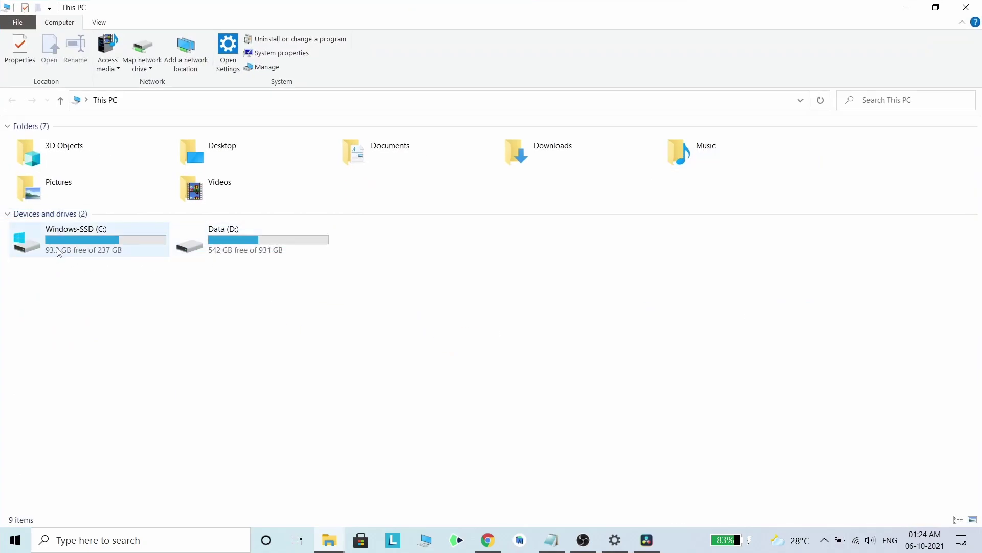